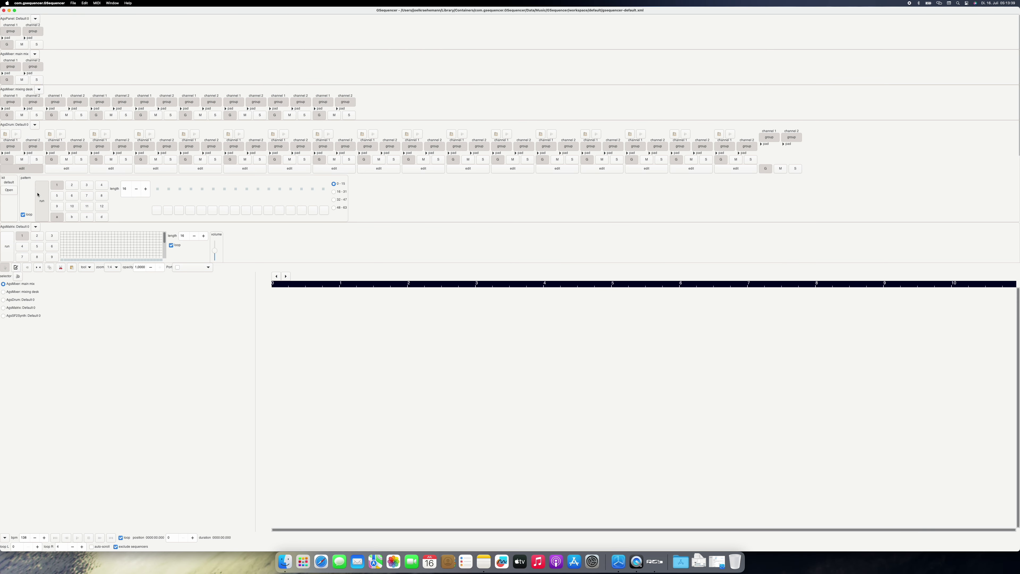
Open the audio export settings and set tact to 8192, backend to core-audio and the soundcard to the core-audio output device.
{"action": "left_click", "coordinate": [72, 3]}
{"action": "left_click", "coordinate": [83, 32]}
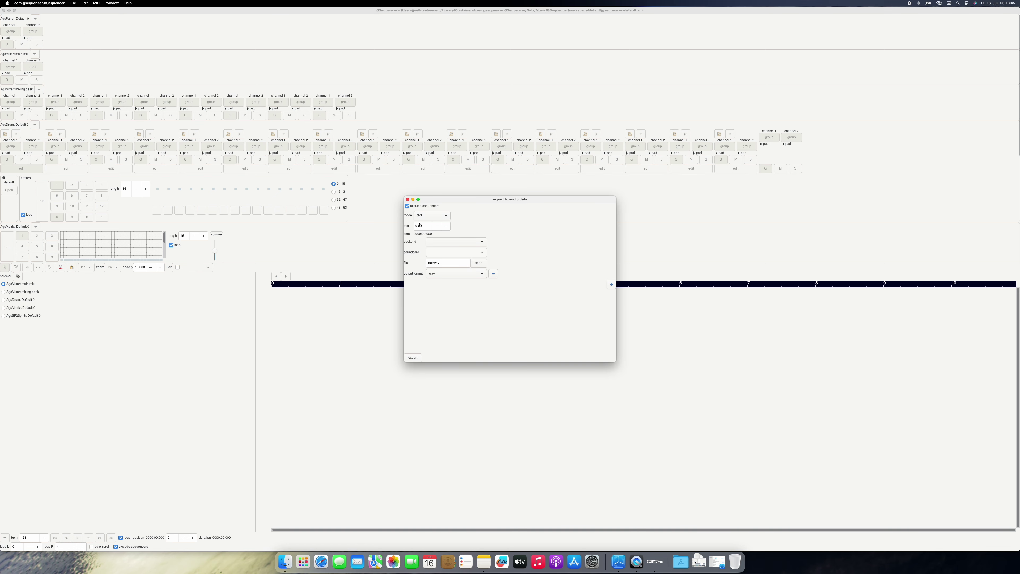
{"action": "left_click", "coordinate": [414, 227]}
{"action": "type", "text": "8192"}
{"action": "key", "text": "Tab"}
{"action": "left_click", "coordinate": [445, 244]}
{"action": "left_click", "coordinate": [446, 255]}
{"action": "left_click", "coordinate": [446, 253]}
Set the export file to ags-export-002.wav in the default folder of the GSequencer workspace and start the export.
{"action": "left_click", "coordinate": [448, 264]}
{"action": "left_click", "coordinate": [478, 263]}
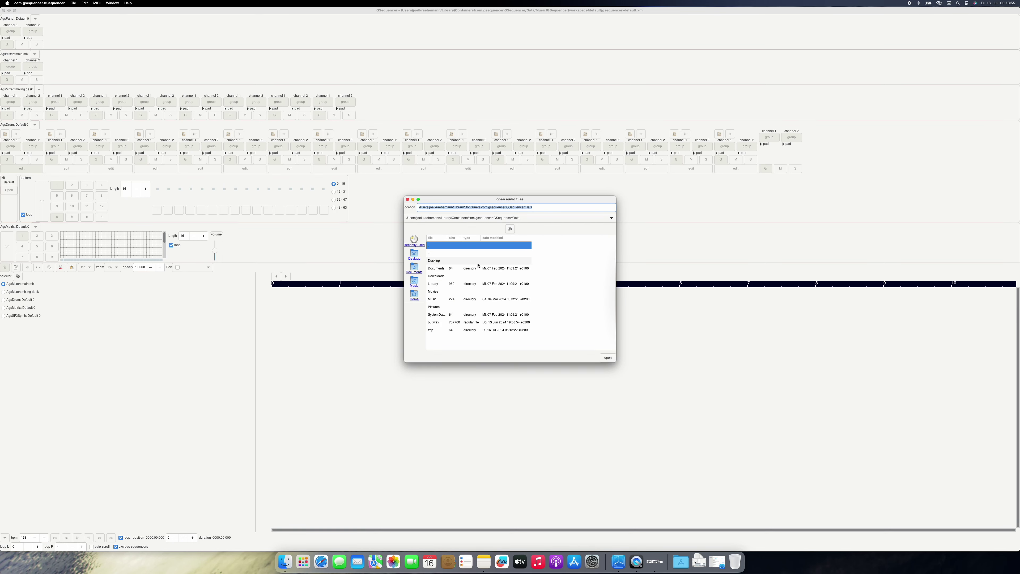
{"action": "double_click", "coordinate": [444, 300]}
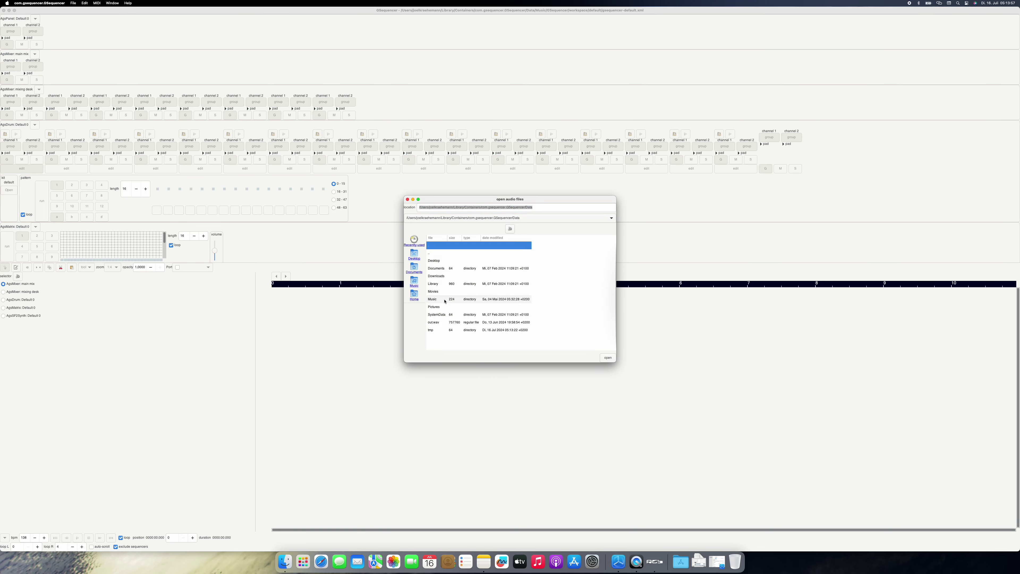
{"action": "double_click", "coordinate": [446, 264]}
{"action": "double_click", "coordinate": [446, 283]}
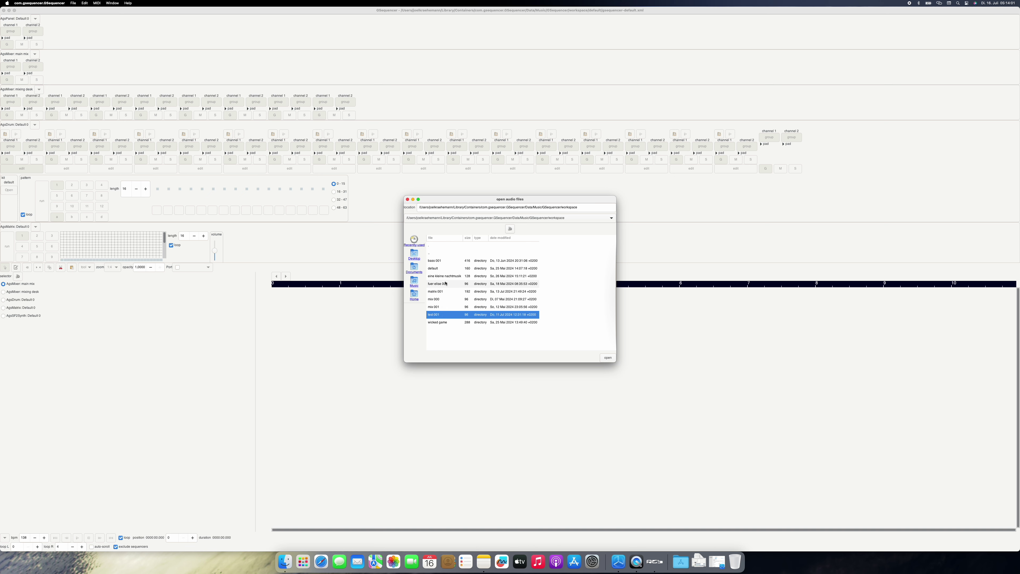
{"action": "double_click", "coordinate": [445, 269]}
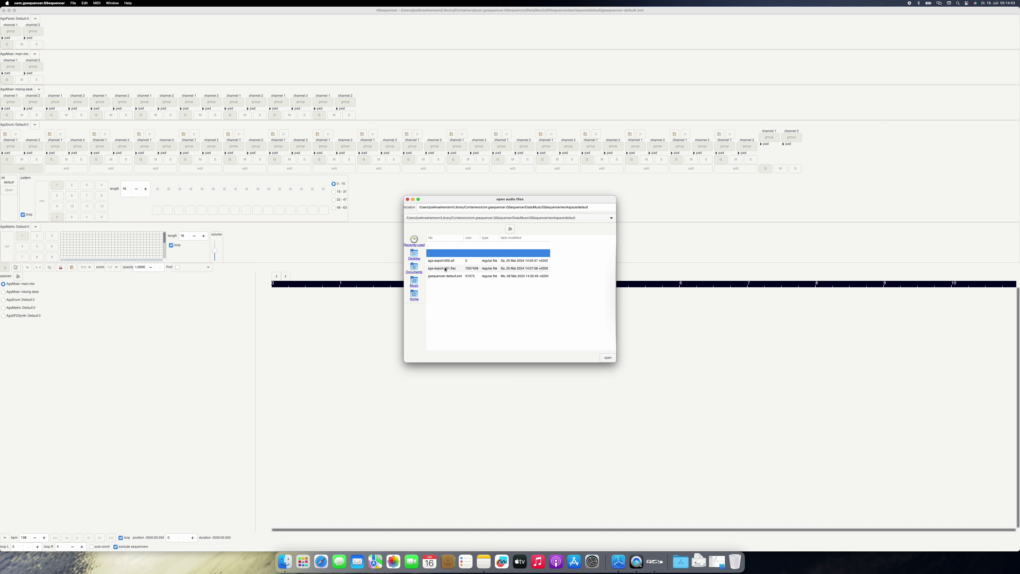
{"action": "left_click", "coordinate": [602, 207]}
{"action": "type", "text": "/ags-export-002"}
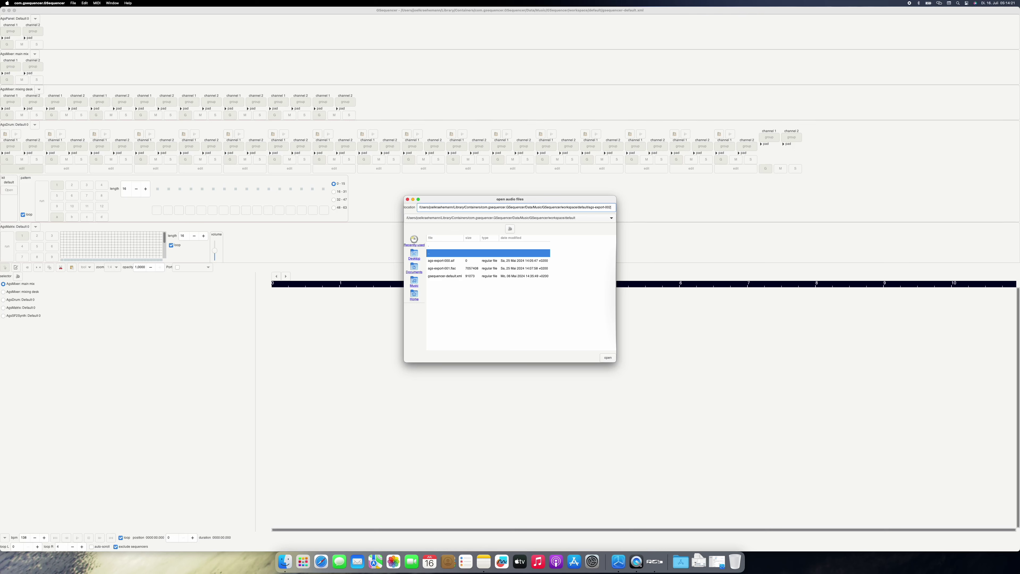
{"action": "type", "text": "av"}
{"action": "left_click", "coordinate": [605, 357]}
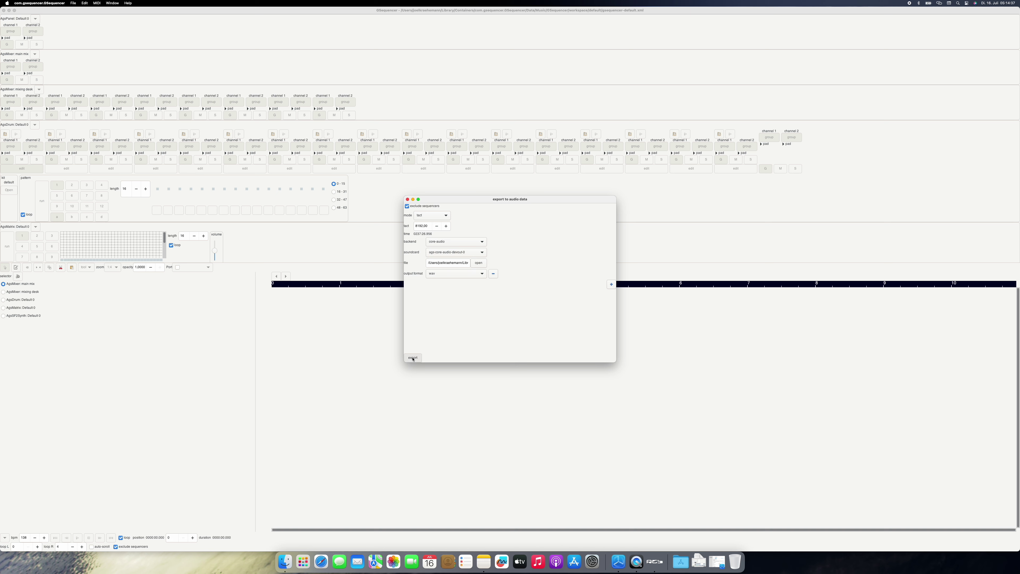
{"action": "left_click", "coordinate": [413, 357]}
{"action": "left_click", "coordinate": [90, 538]}
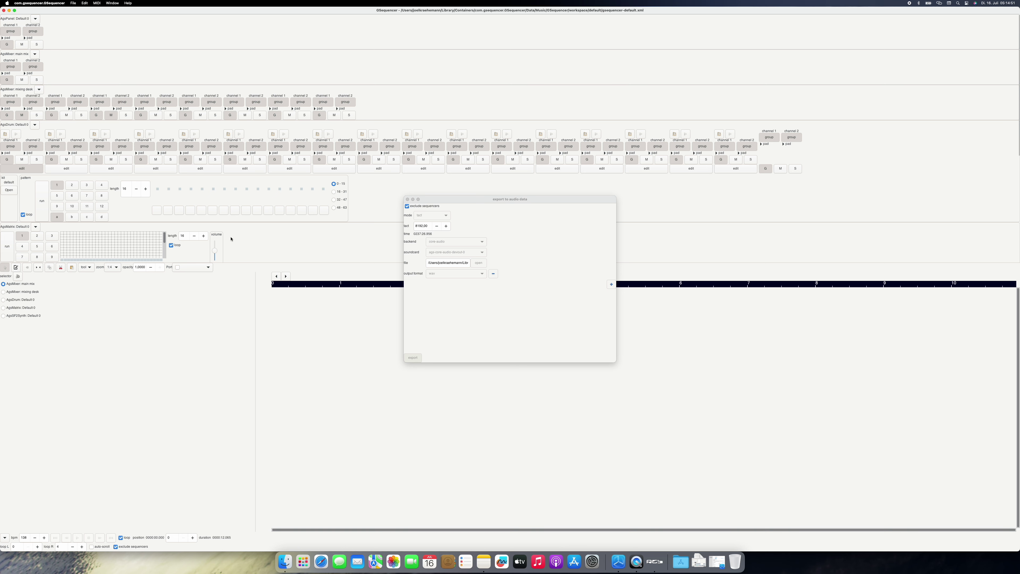
Expand all three pads of the FM synth and set the first oscillator's volume to 0.1.
{"action": "scroll", "coordinate": [231, 239], "scroll_direction": "down", "scroll_amount": 4}
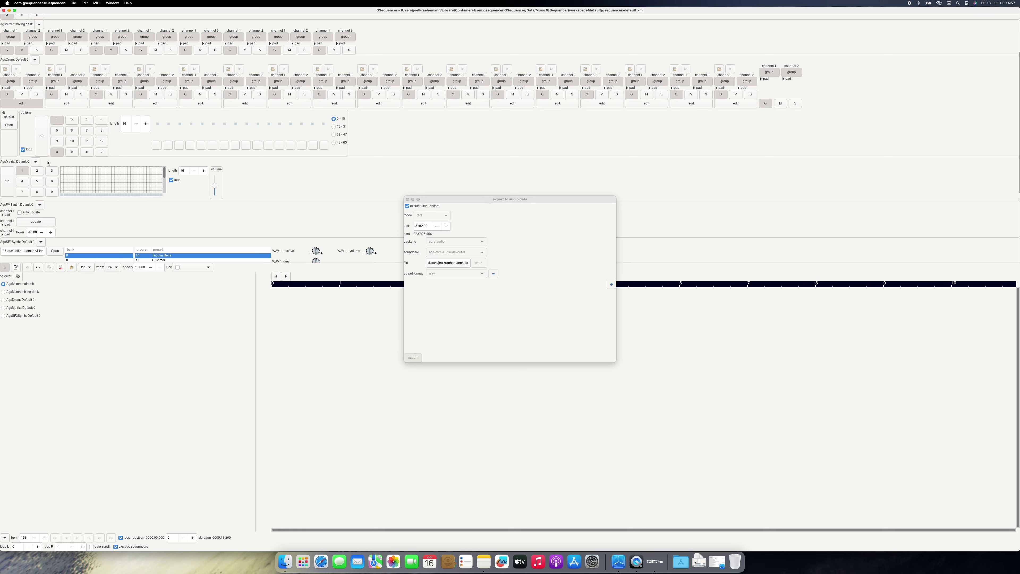
{"action": "left_click", "coordinate": [9, 215]}
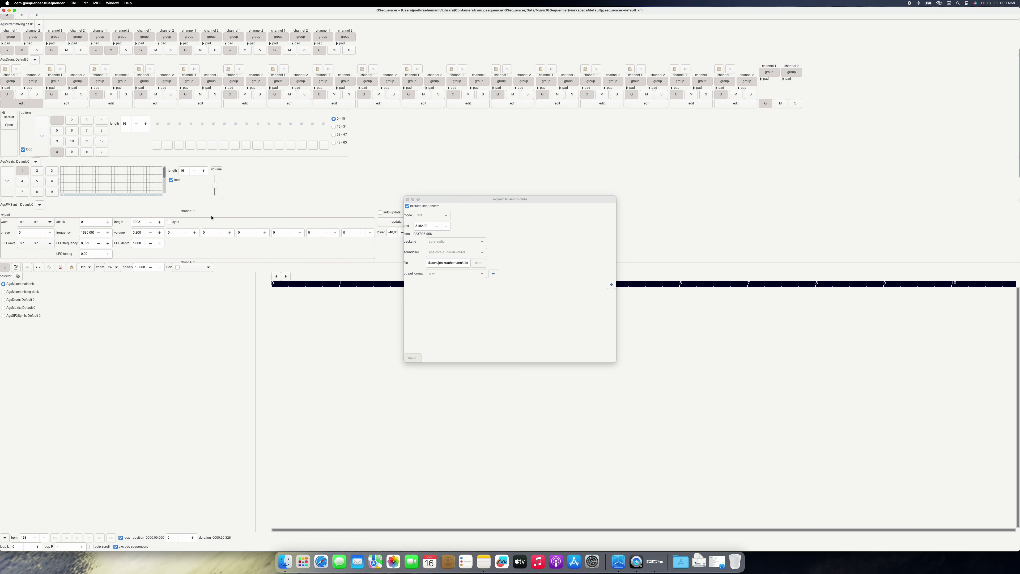
{"action": "scroll", "coordinate": [212, 218], "scroll_direction": "down", "scroll_amount": 5}
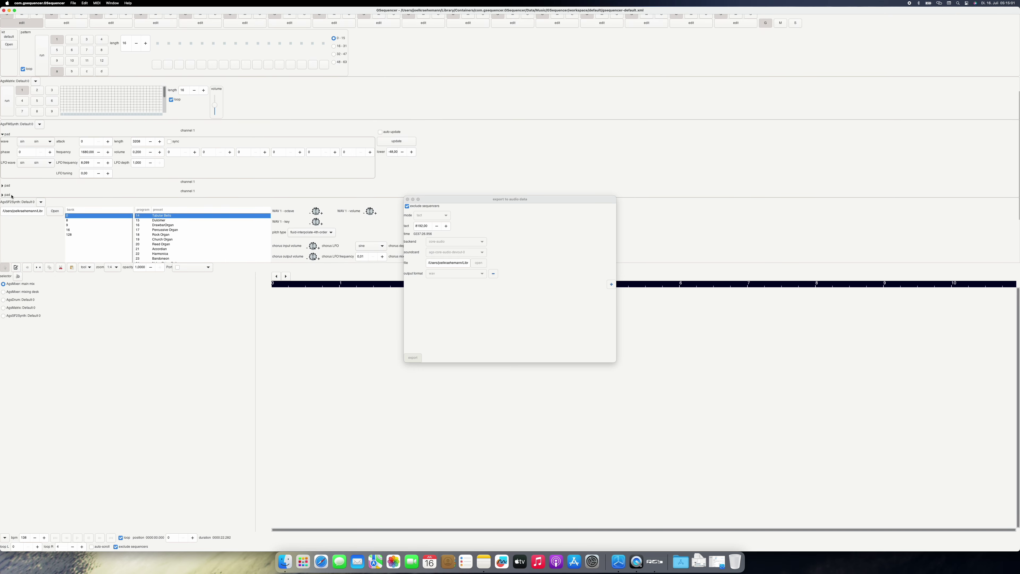
{"action": "left_click", "coordinate": [7, 195]}
{"action": "left_click", "coordinate": [6, 186]}
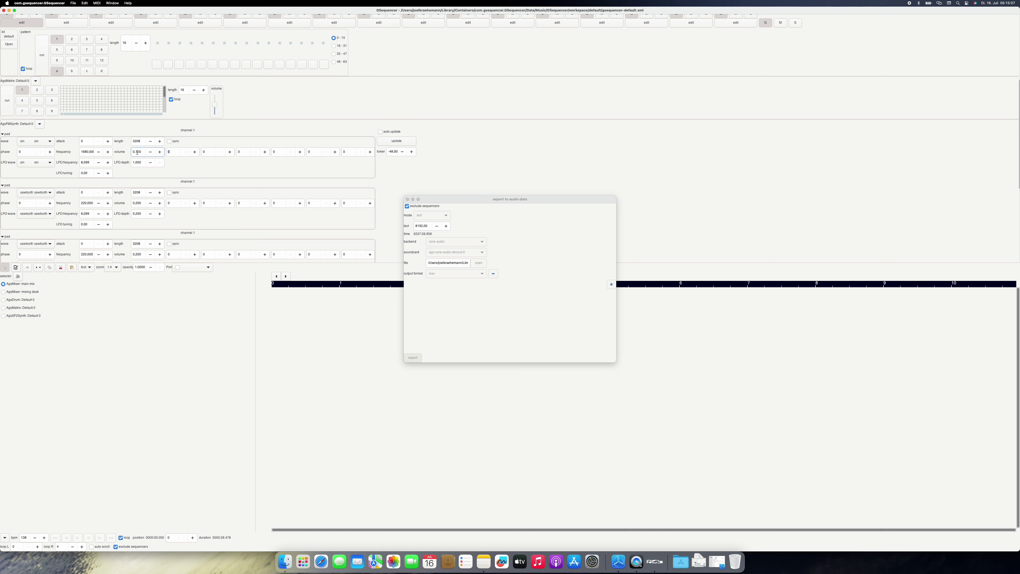
Enable auto update on the FM synth and set the second and third oscillators' volume to 0.1.
{"action": "left_click", "coordinate": [380, 131]}
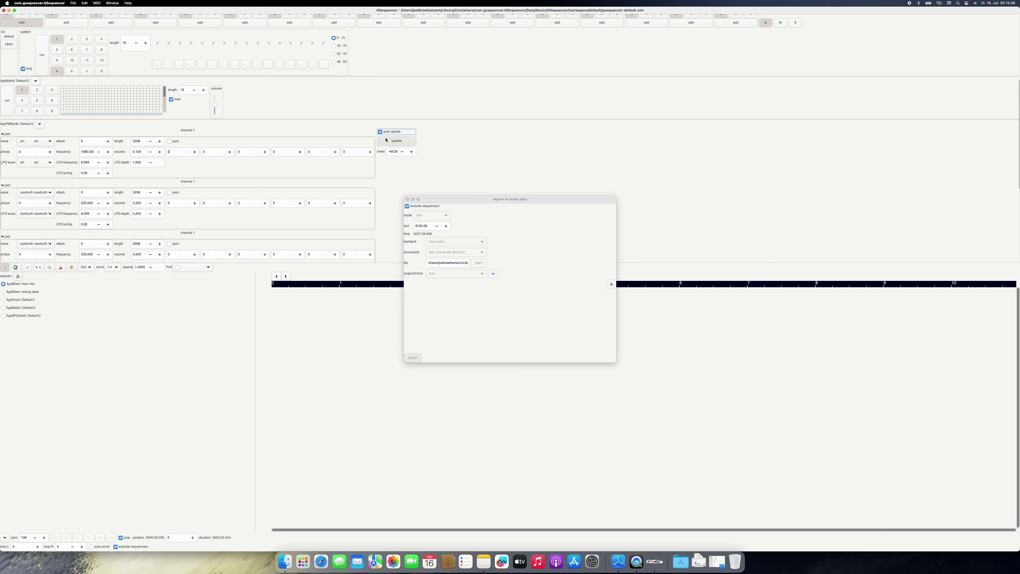
{"action": "left_click", "coordinate": [137, 204]}
{"action": "key", "text": "BackSpace"}
{"action": "type", "text": "1"}
{"action": "key", "text": "Tab"}
{"action": "triple_click", "coordinate": [140, 253]}
{"action": "scroll", "coordinate": [140, 254], "scroll_direction": "up", "scroll_amount": 1}
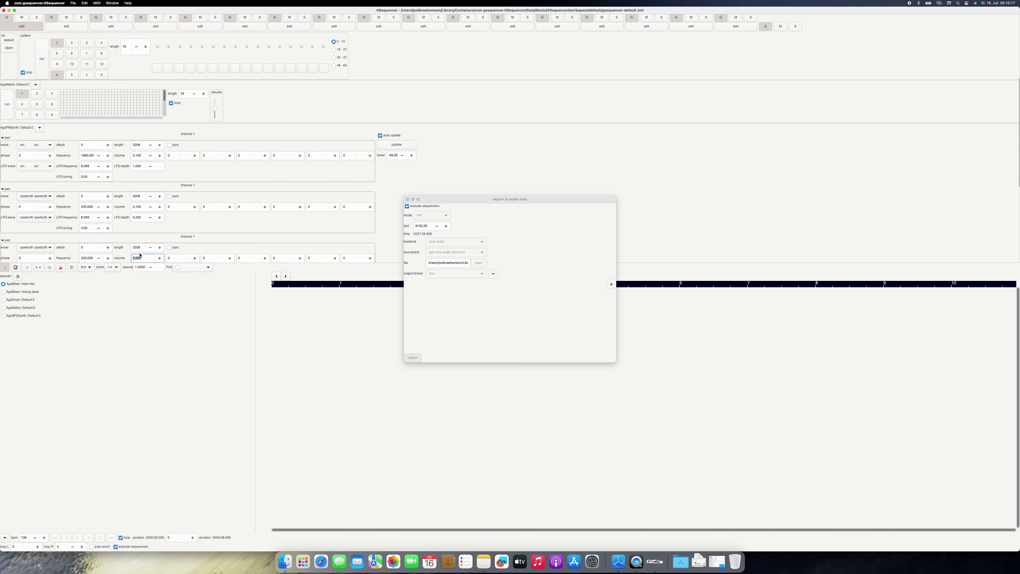
Enable sync on the FM synth's first oscillator and enter its first sync value.
{"action": "scroll", "coordinate": [204, 237], "scroll_direction": "down", "scroll_amount": 5}
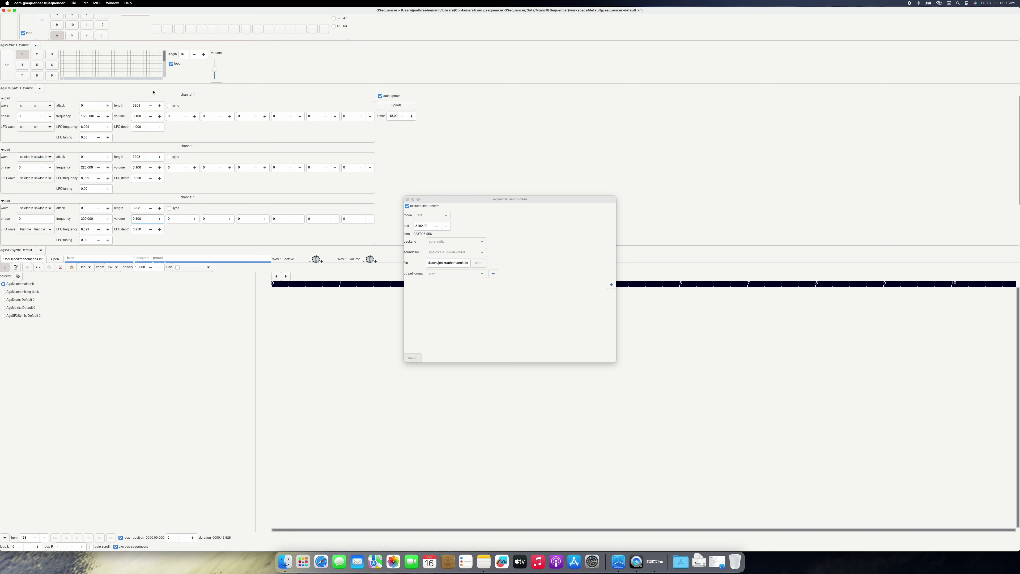
{"action": "left_click", "coordinate": [174, 106]}
{"action": "key", "text": "Tab"}
{"action": "key", "text": "Tab"}
Show the AgsMatrix notation in the editor, widen the notation area and enable auto-scroll.
{"action": "left_click", "coordinate": [4, 308]}
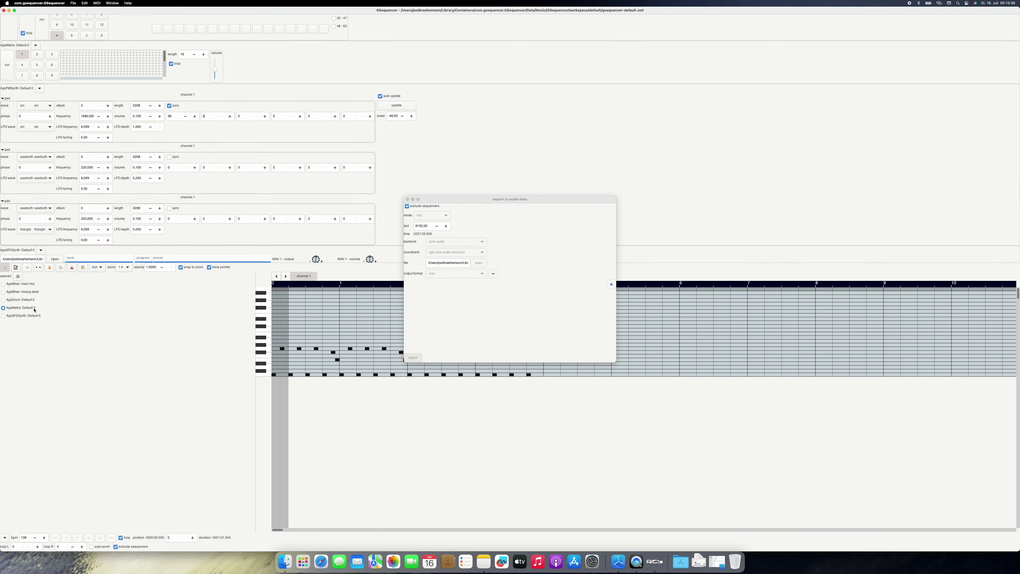
{"action": "left_click_drag", "start_coordinate": [252, 360], "coordinate": [85, 359]}
{"action": "left_click", "coordinate": [92, 546]}
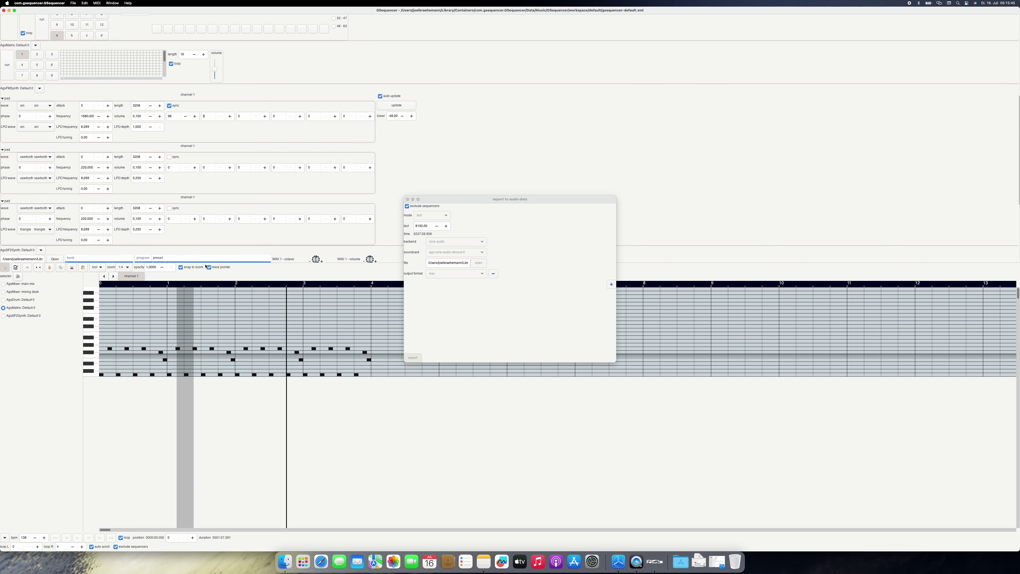
Move the export window clear of the machines and adjust the AgsMatrix volume.
{"action": "left_click_drag", "start_coordinate": [513, 199], "coordinate": [842, 59]}
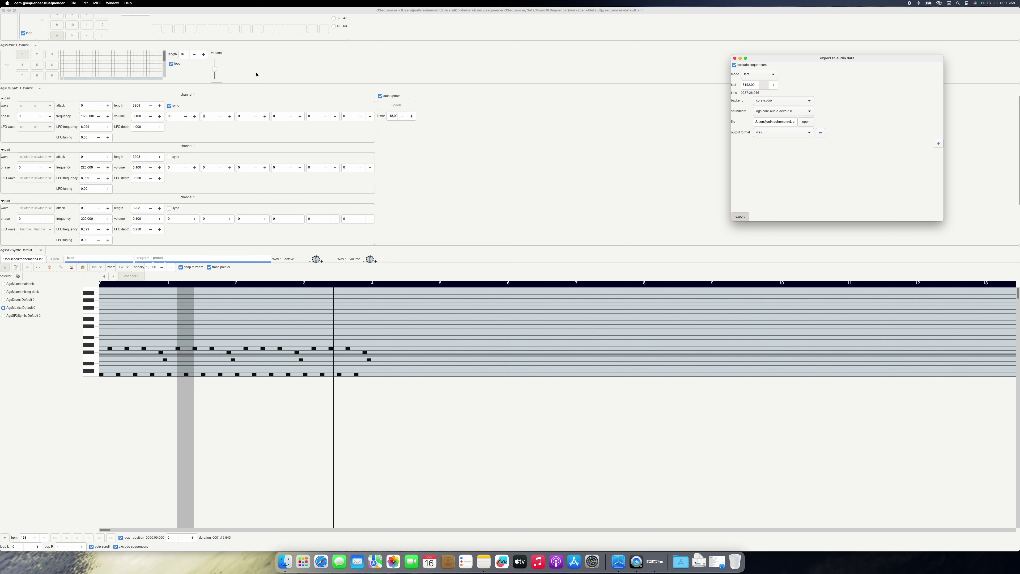
{"action": "left_click", "coordinate": [216, 72]}
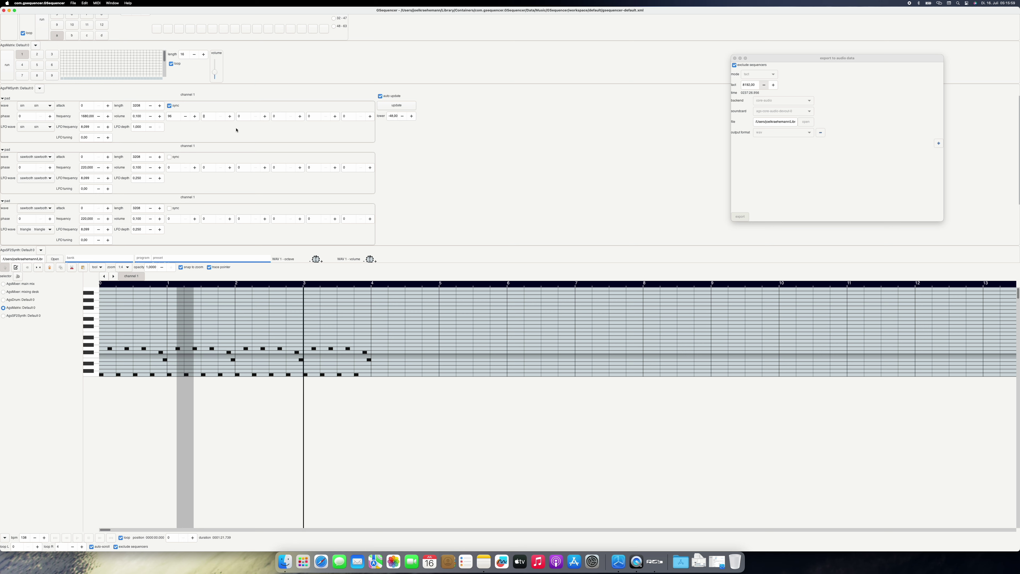
Set the second oscillator's first sync value to 128 and enable its sync.
{"action": "left_click", "coordinate": [179, 168]}
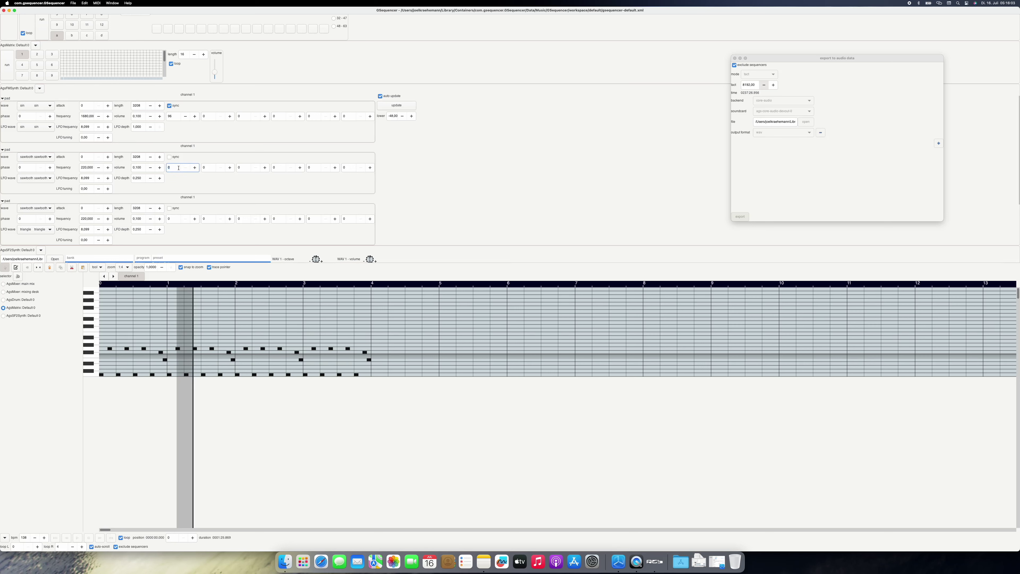
{"action": "type", "text": "128"}
{"action": "key", "text": "Tab"}
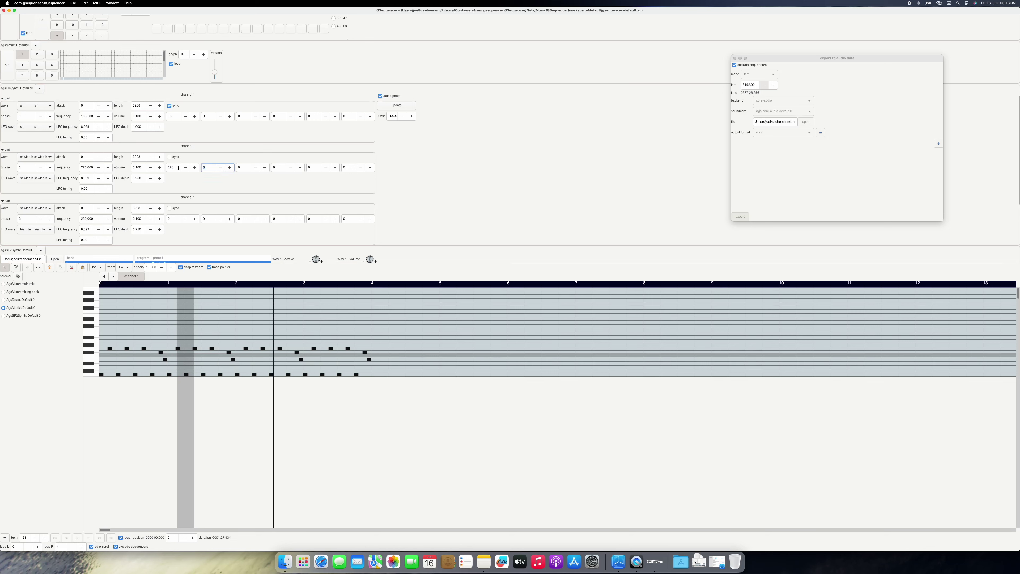
{"action": "left_click", "coordinate": [169, 157]}
Set the third oscillator's first sync value to 256 and enable its sync.
{"action": "left_click", "coordinate": [171, 219]}
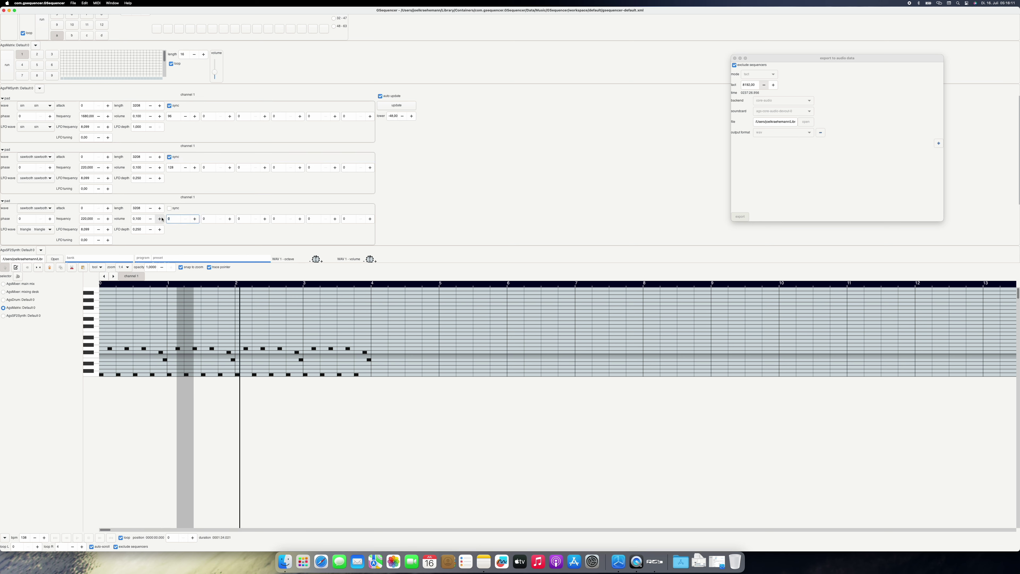
{"action": "left_click", "coordinate": [176, 209]}
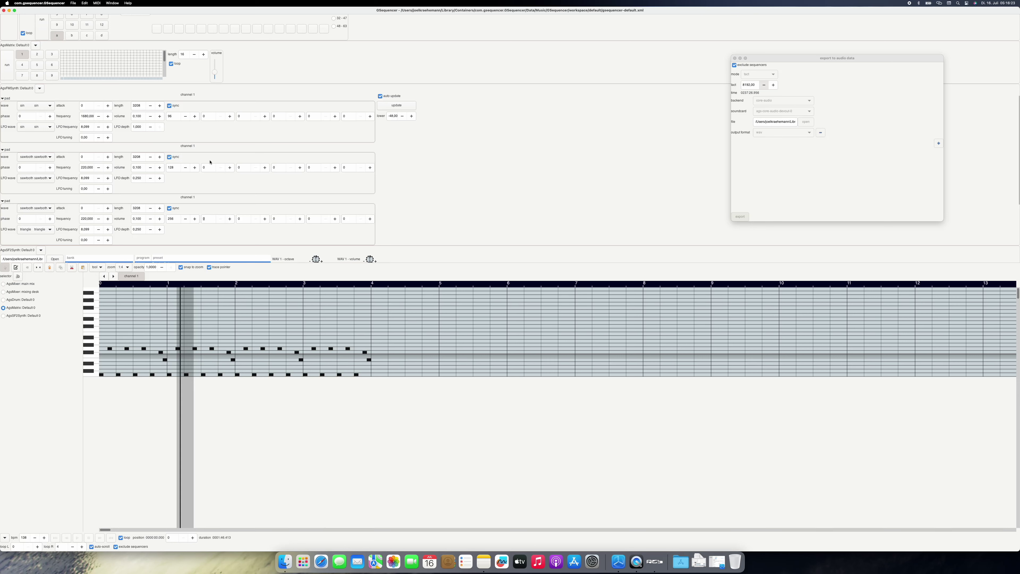
Try a first sync value of 256 on the second oscillator.
{"action": "double_click", "coordinate": [178, 168]}
{"action": "type", "text": "256"}
{"action": "key", "text": "Tab"}
Set the second oscillator's third sync value to 64 and its first sync value to 128.
{"action": "key", "text": "Tab"}
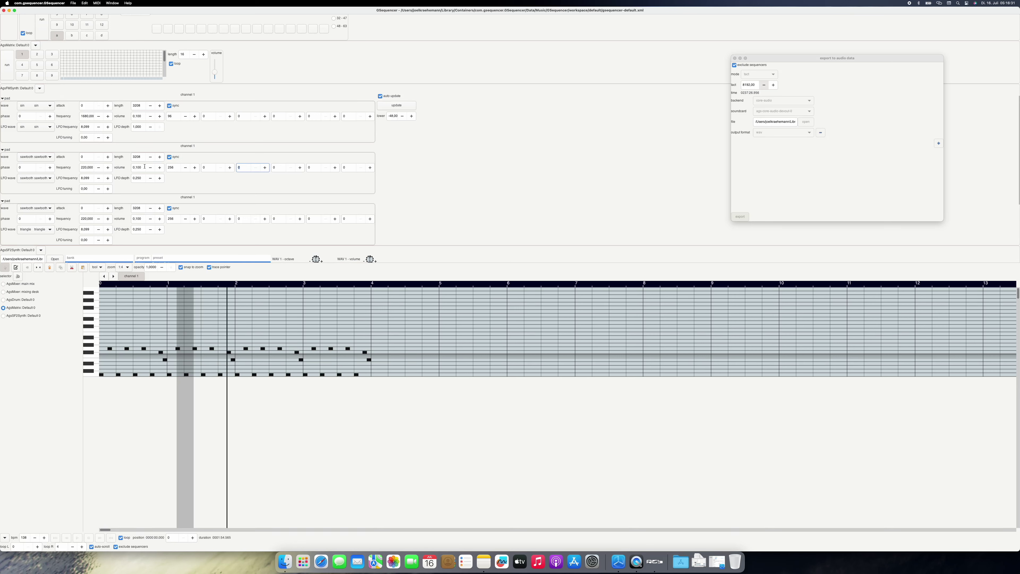
{"action": "type", "text": "64"}
{"action": "key", "text": "Tab"}
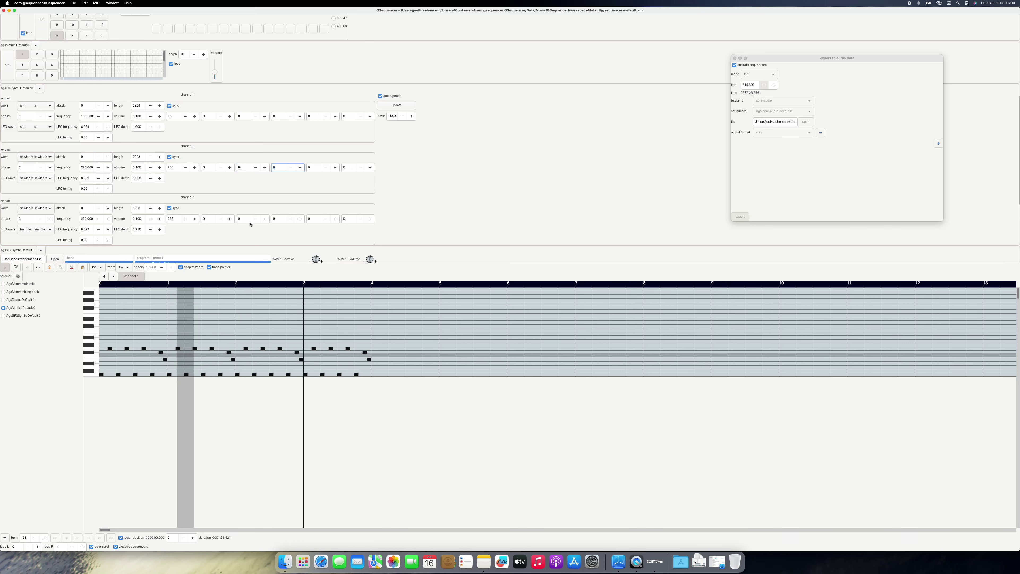
{"action": "double_click", "coordinate": [175, 167]}
{"action": "type", "text": "128"}
{"action": "key", "text": "Tab"}
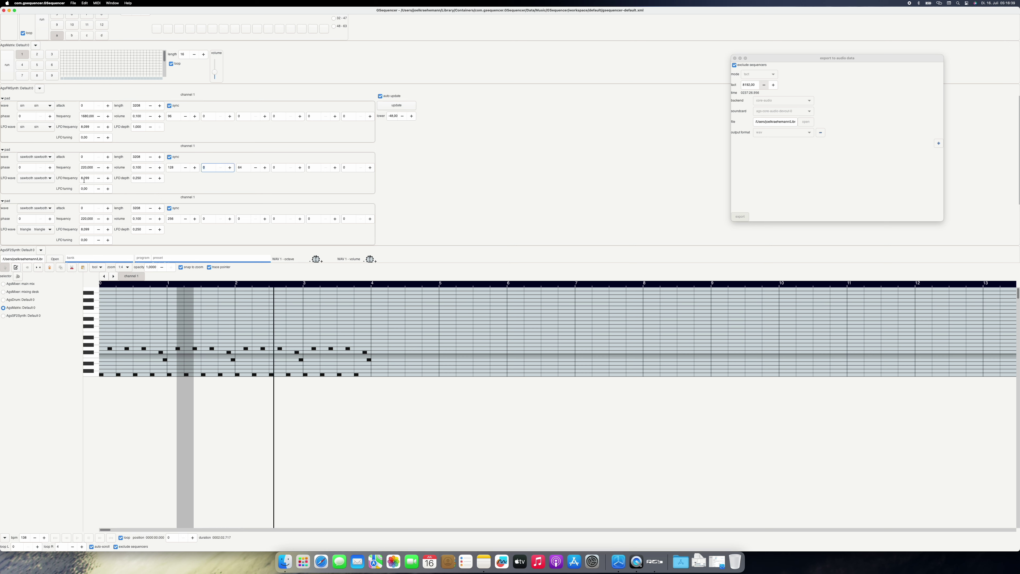
Try the impulse wave on the second oscillator and switch it back to sawtooth.
{"action": "left_click", "coordinate": [44, 159]}
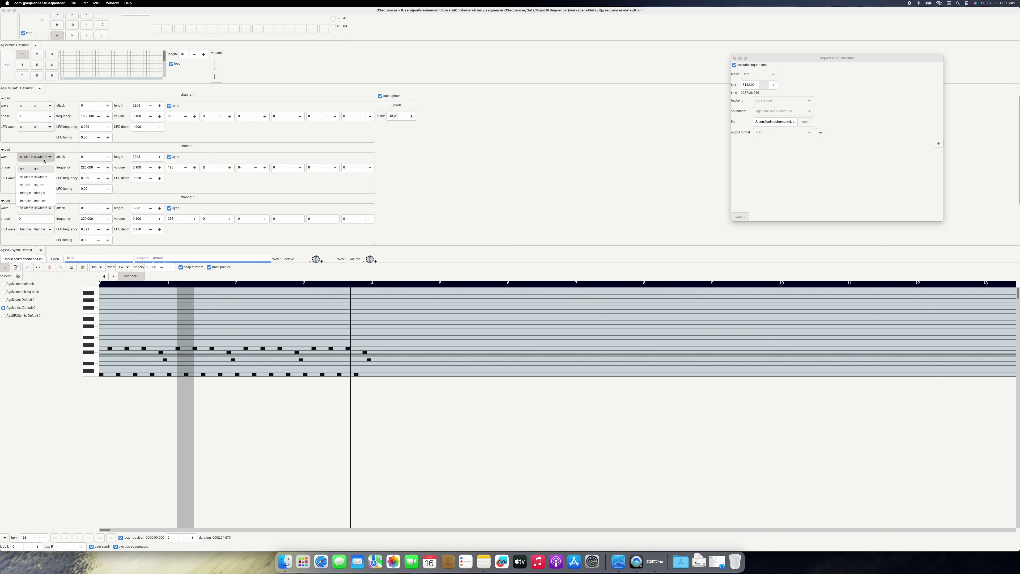
{"action": "left_click", "coordinate": [28, 201]}
{"action": "left_click", "coordinate": [43, 157]}
{"action": "left_click", "coordinate": [40, 177]}
Try impulse and square as the second oscillator's LFO wave and switch it back to sawtooth.
{"action": "left_click", "coordinate": [39, 179]}
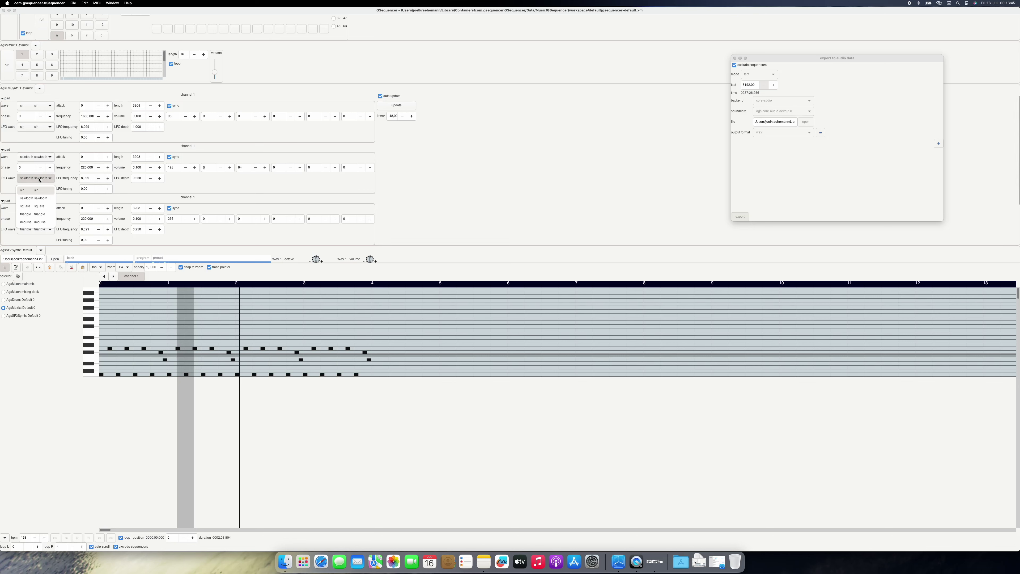
{"action": "left_click", "coordinate": [40, 222]}
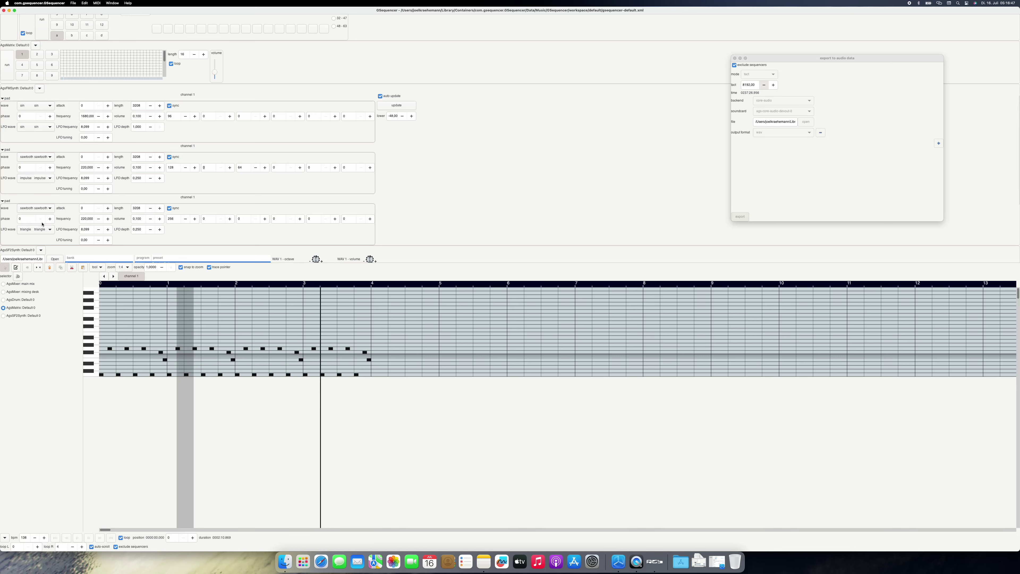
{"action": "left_click", "coordinate": [45, 179]}
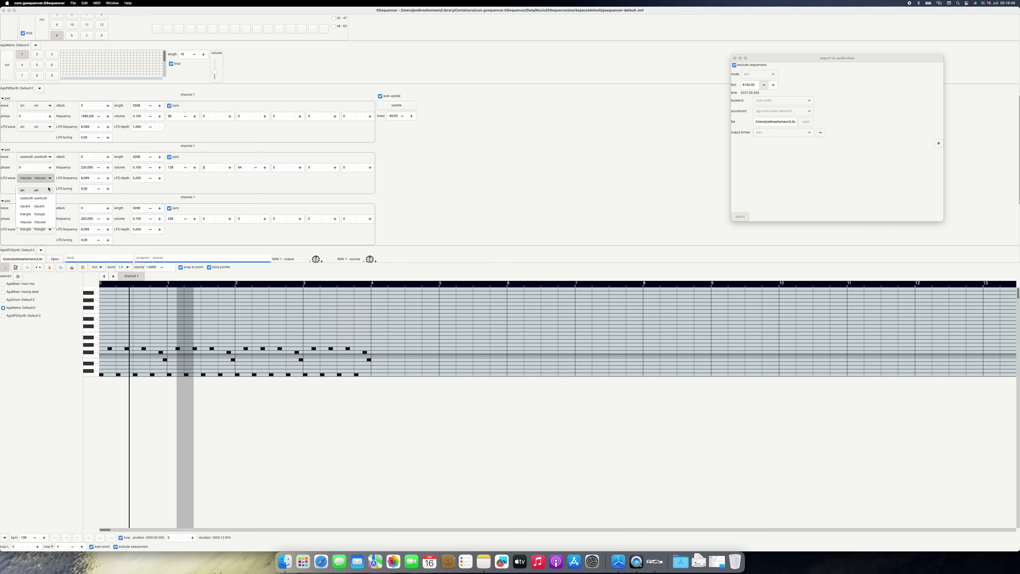
{"action": "left_click", "coordinate": [38, 206]}
{"action": "left_click", "coordinate": [50, 178]}
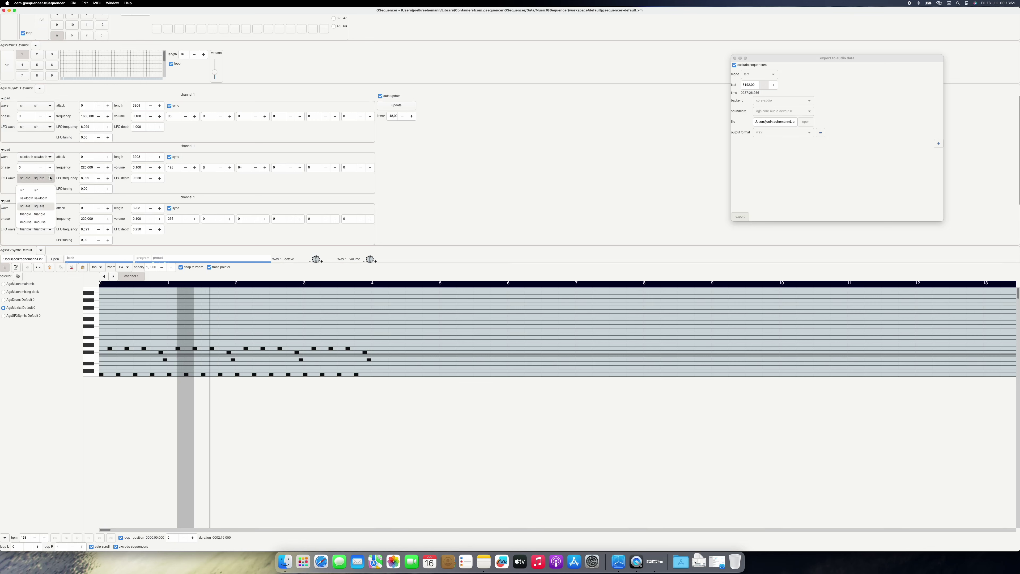
{"action": "left_click", "coordinate": [34, 198]}
Set the second oscillator's wave to square and its LFO wave to triangle.
{"action": "left_click", "coordinate": [50, 159]}
{"action": "left_click", "coordinate": [46, 185]}
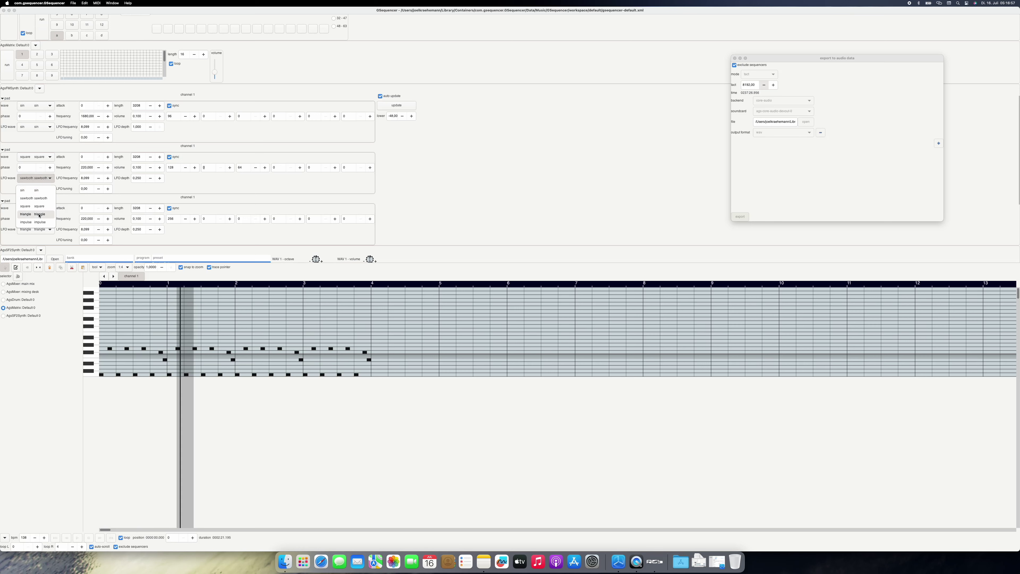
{"action": "left_click", "coordinate": [34, 214]}
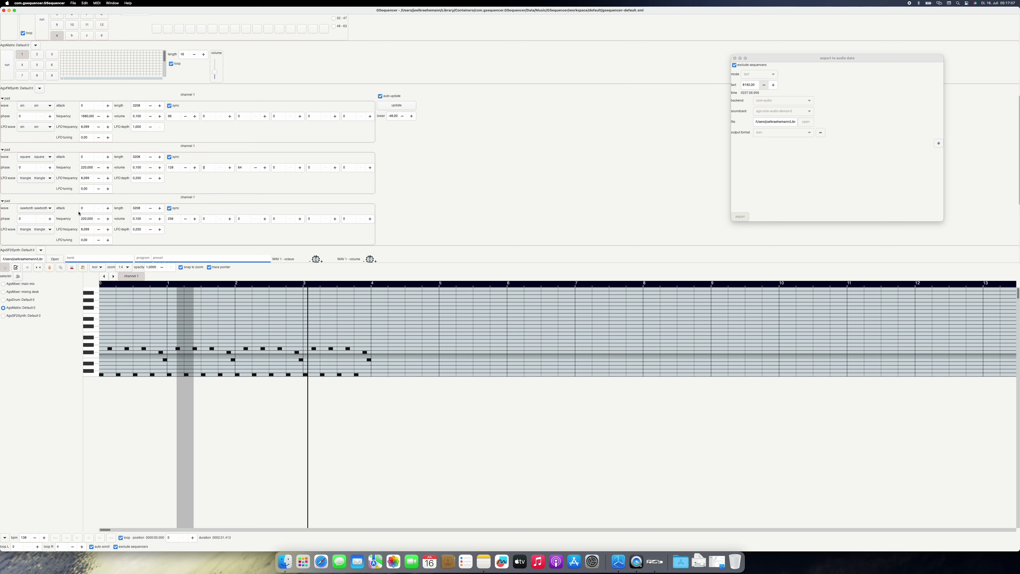
Set the first oscillator's LFO depth to 0.
{"action": "left_click", "coordinate": [142, 129]}
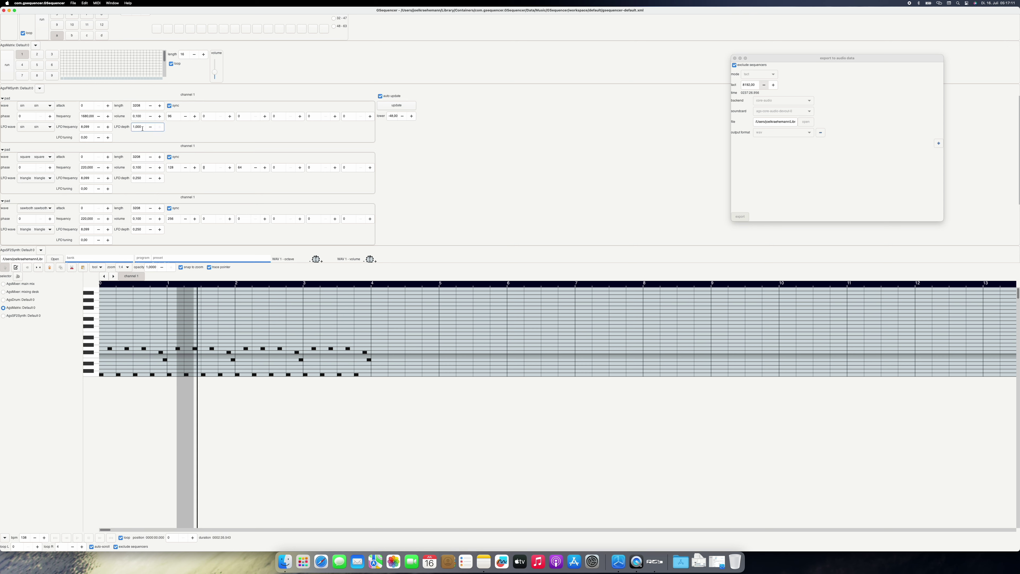
{"action": "type", "text": "0"}
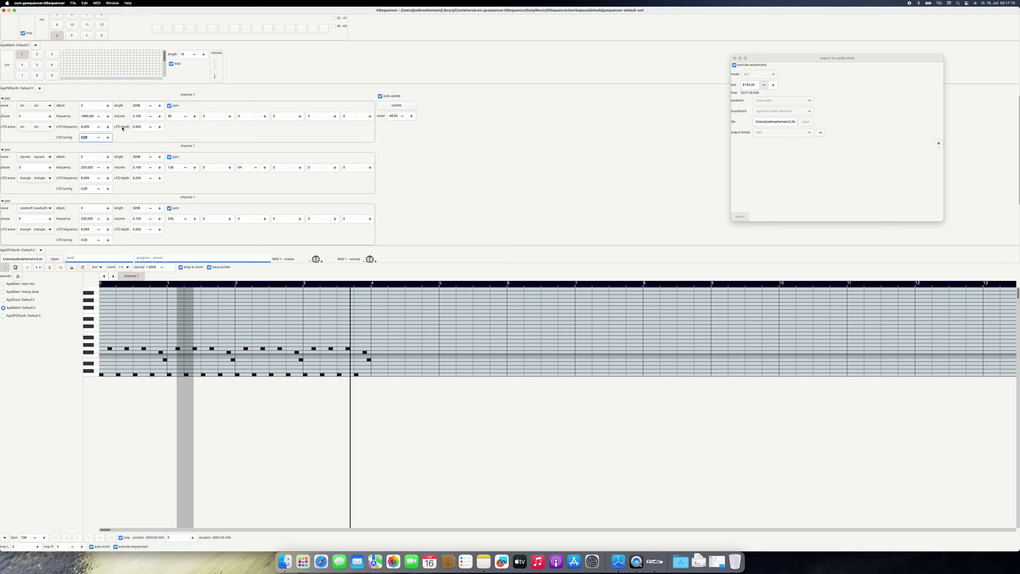
Set the FM synth's lower value to -61 and turn off sync for the second and third oscillators.
{"action": "left_click", "coordinate": [390, 116]}
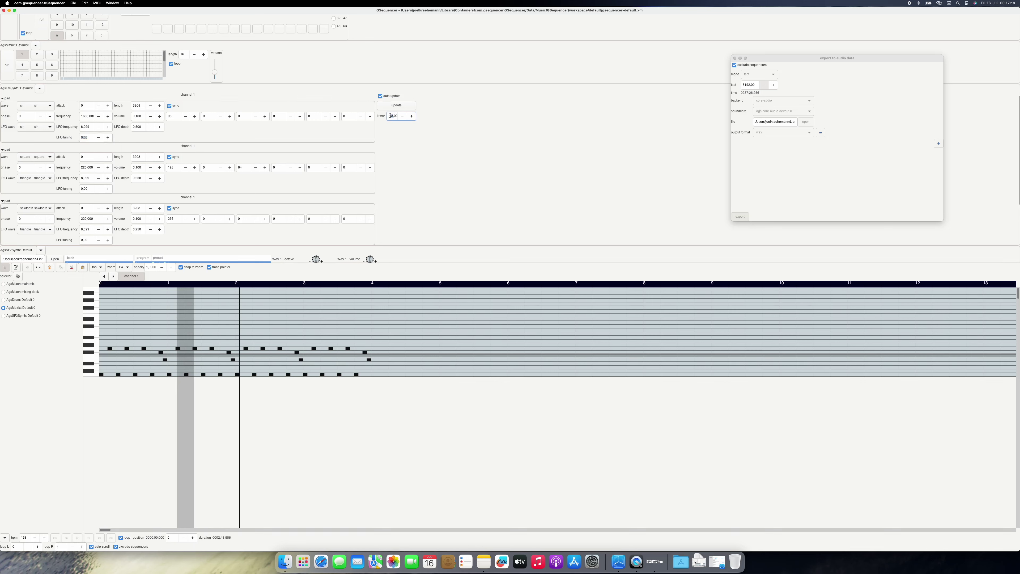
{"action": "scroll", "coordinate": [390, 116], "scroll_direction": "down", "scroll_amount": 13}
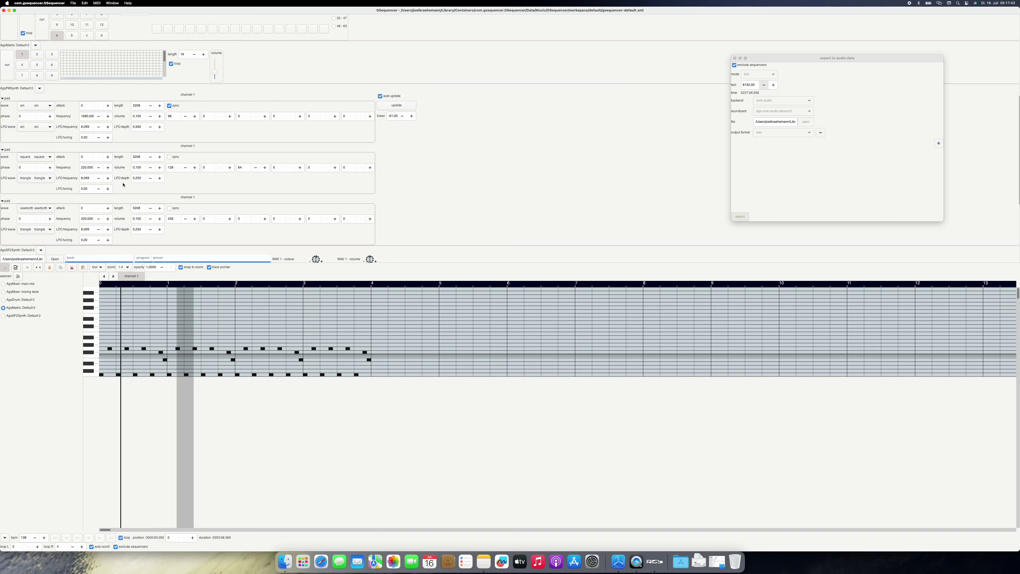
Set the second oscillator's LFO depth to 0.125.
{"action": "left_click", "coordinate": [135, 178]}
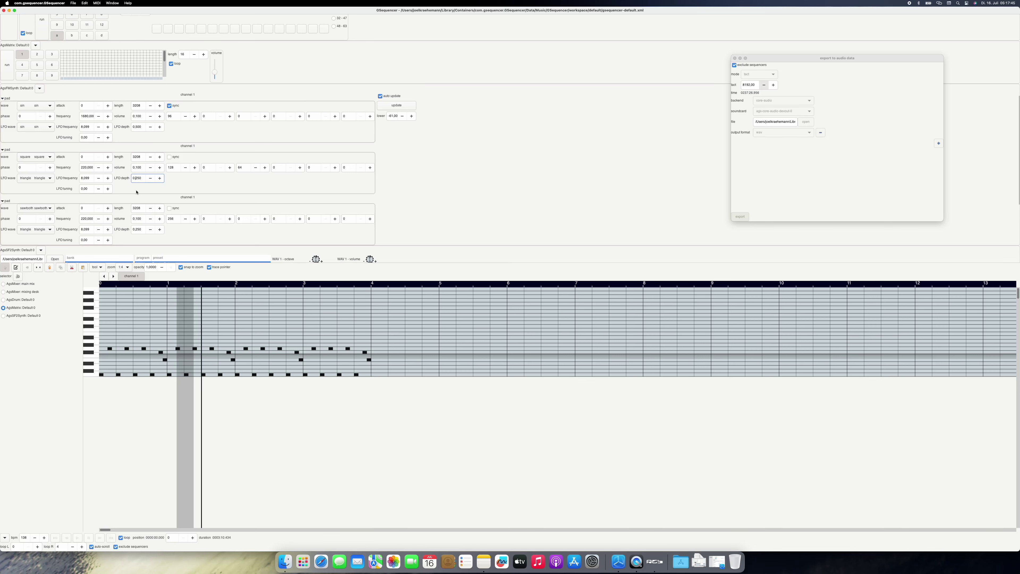
{"action": "key", "text": "Delete"}
{"action": "key", "text": "Delete"}
{"action": "key", "text": "Delete"}
{"action": "type", "text": "125"}
{"action": "key", "text": "Tab"}
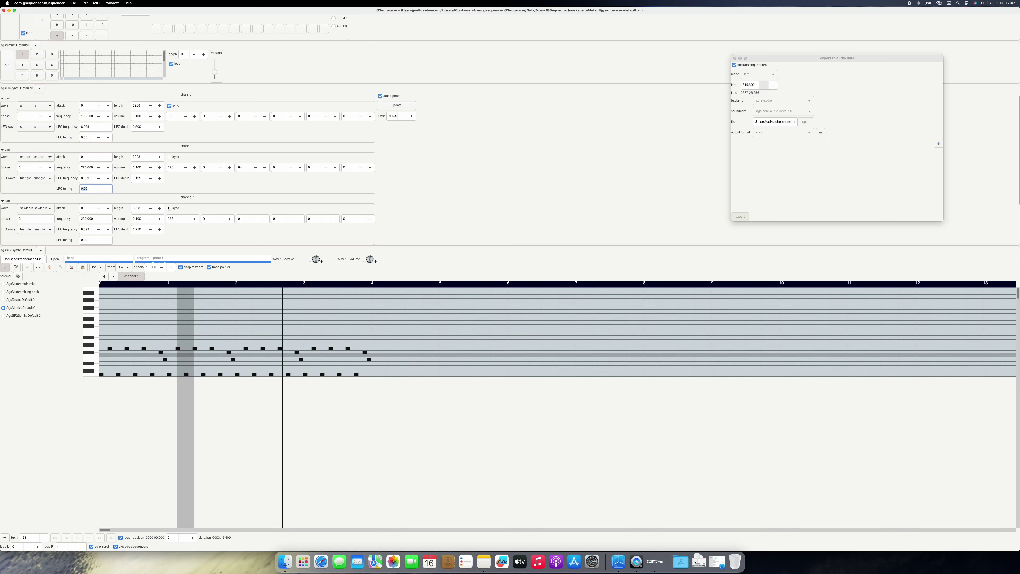
Set the third oscillator's LFO depth to 0.062 and the first oscillator's volume to 0.075.
{"action": "left_click", "coordinate": [135, 229]}
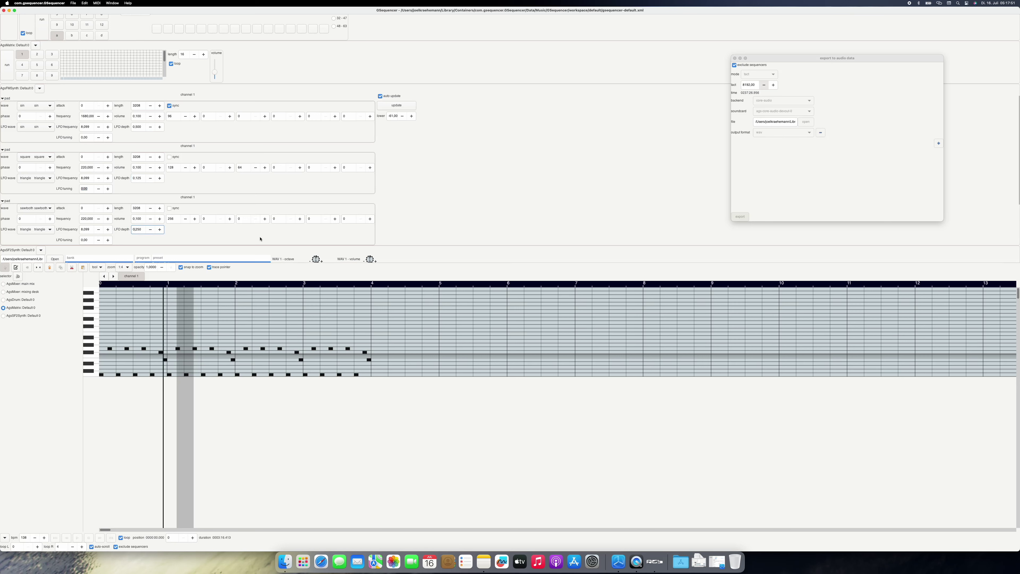
{"action": "type", "text": "06"}
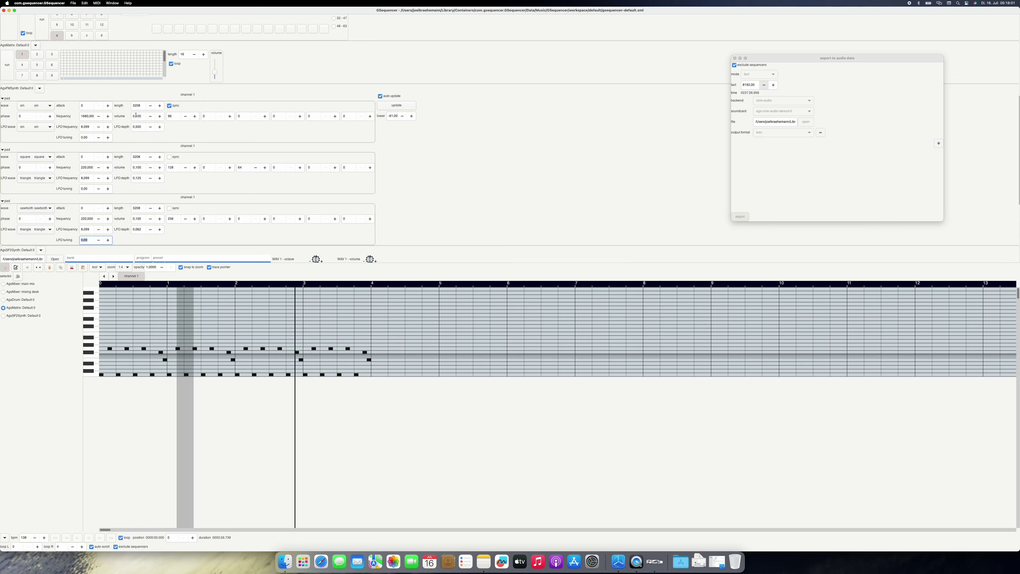
{"action": "type", "text": "0,0"}
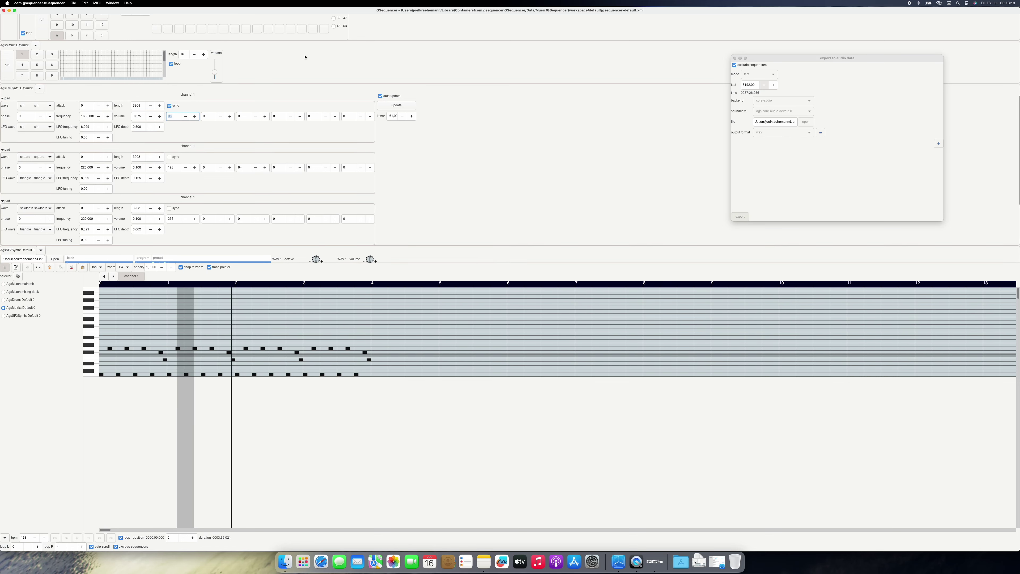
Expand the first four channel pads of the mixing desk mixer and toggle its sticky controls.
{"action": "scroll", "coordinate": [305, 56], "scroll_direction": "up", "scroll_amount": 5}
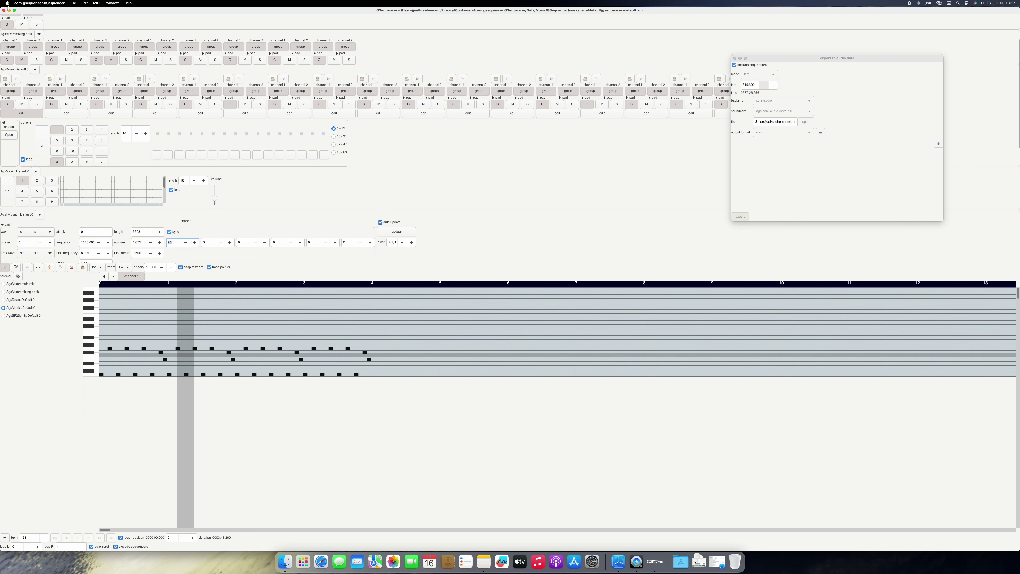
{"action": "left_click", "coordinate": [47, 54]}
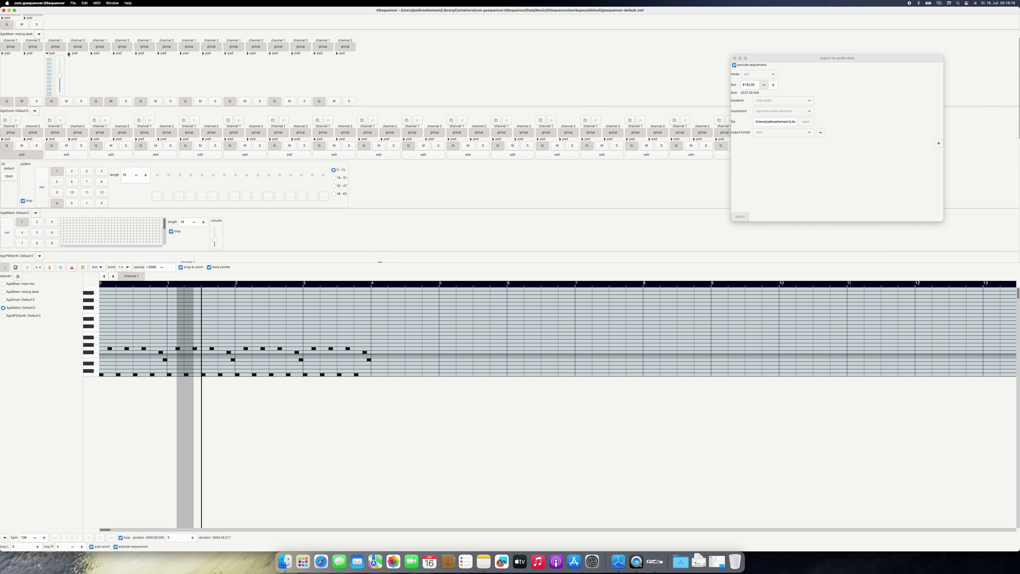
{"action": "left_click", "coordinate": [70, 53]}
{"action": "left_click", "coordinate": [31, 53]}
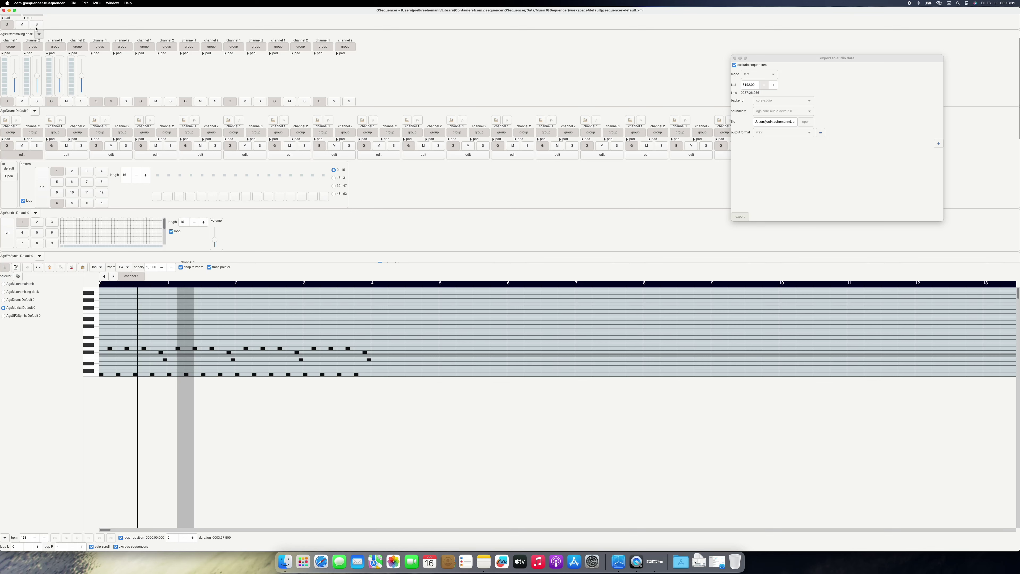
{"action": "left_click", "coordinate": [39, 34]}
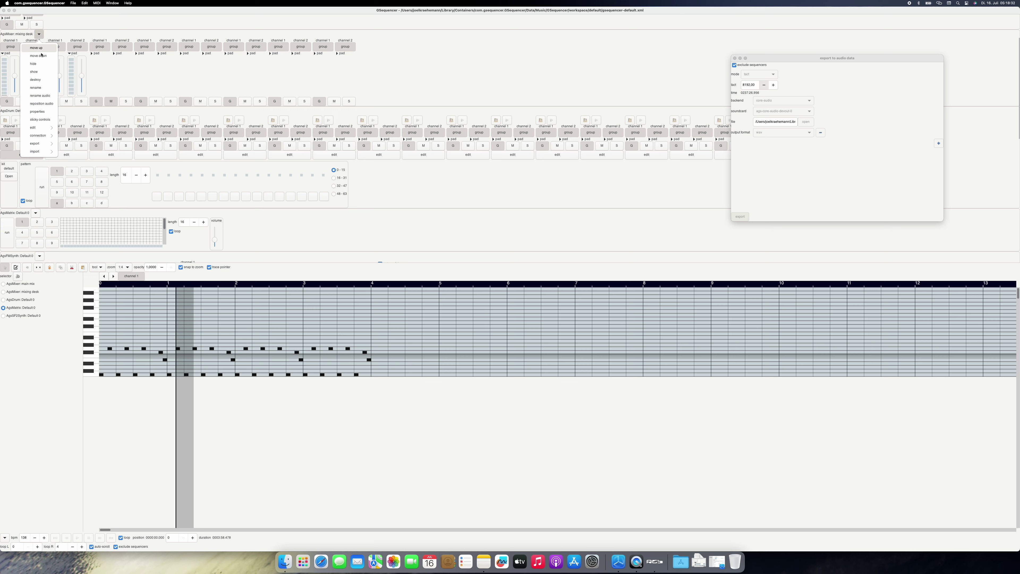
{"action": "left_click", "coordinate": [45, 119]}
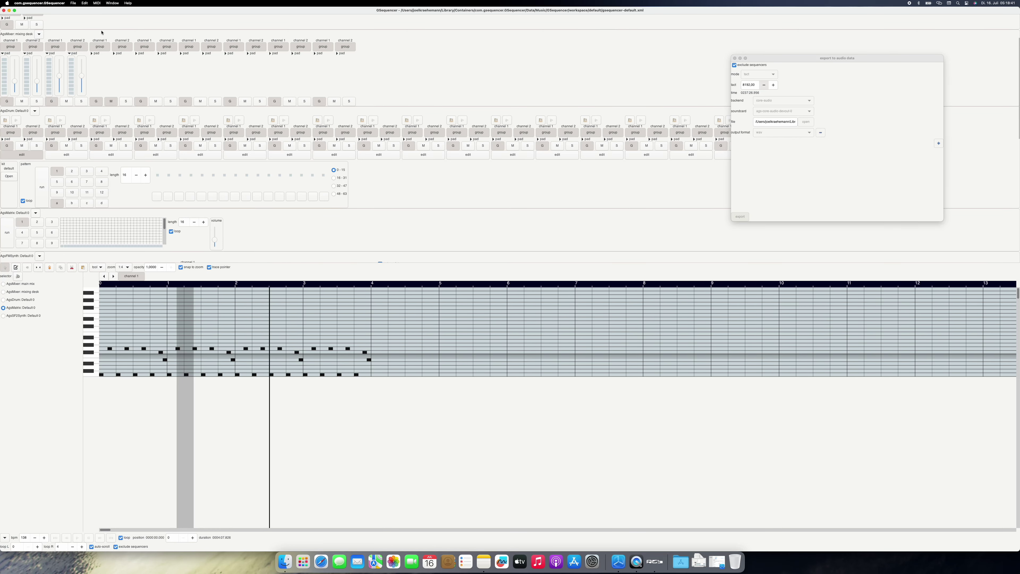
Expand the channel pads of the main mix mixer and toggle its sticky controls.
{"action": "scroll", "coordinate": [22, 53], "scroll_direction": "up", "scroll_amount": 5}
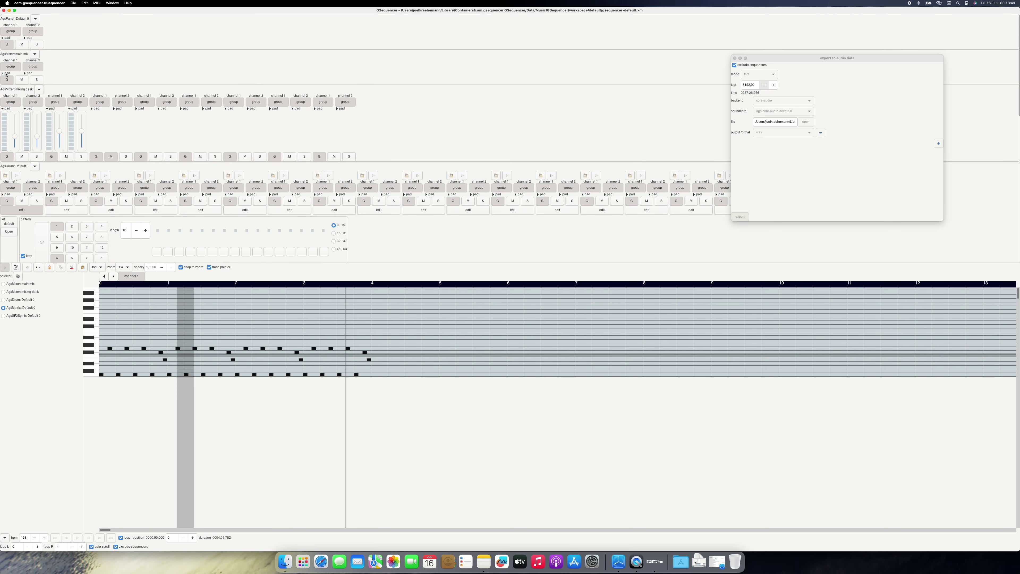
{"action": "left_click", "coordinate": [35, 55]}
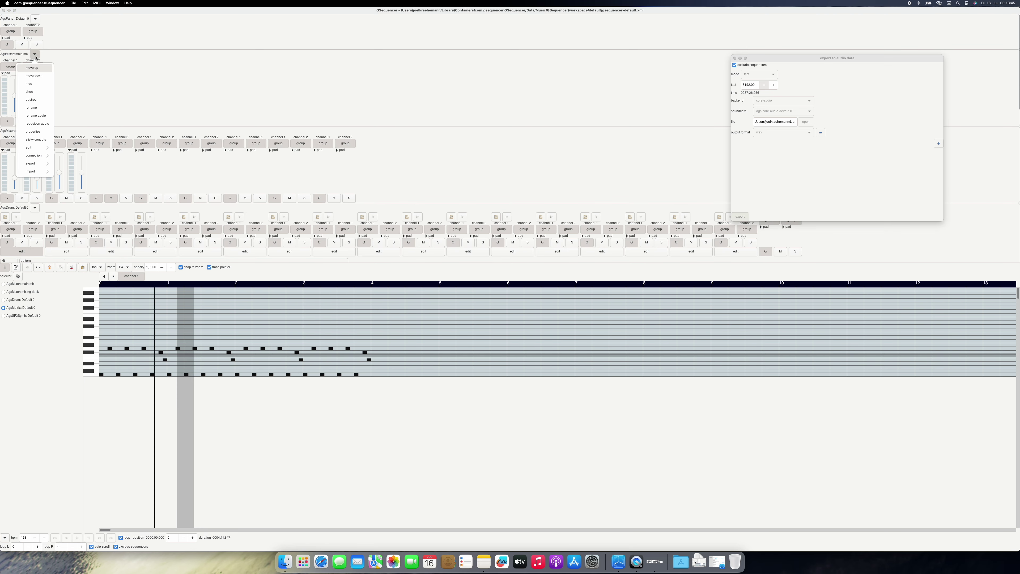
{"action": "left_click", "coordinate": [39, 139]}
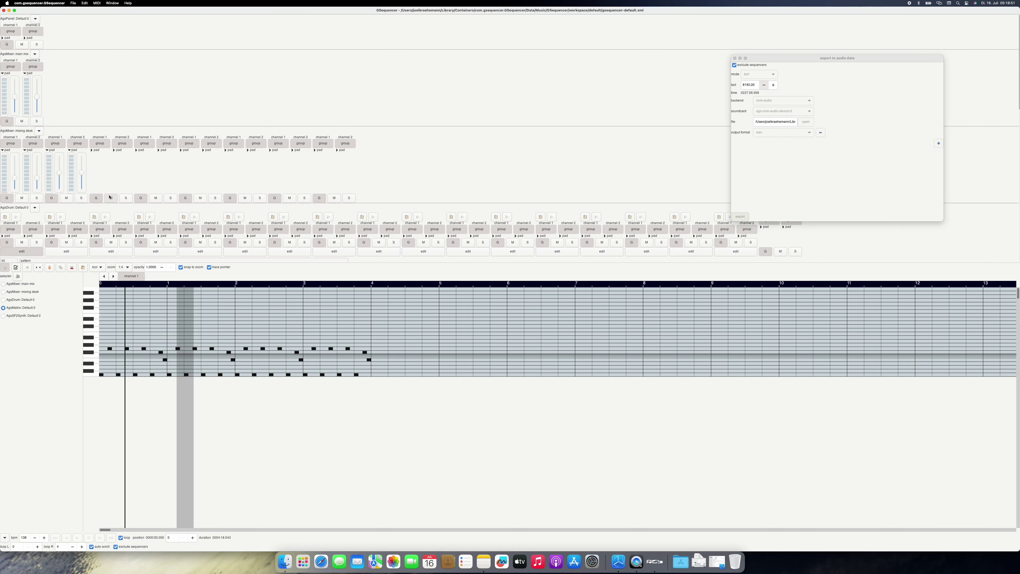
Try the Glockenspiel and Xylophone presets on the SF2 synth.
{"action": "scroll", "coordinate": [404, 198], "scroll_direction": "down", "scroll_amount": 20}
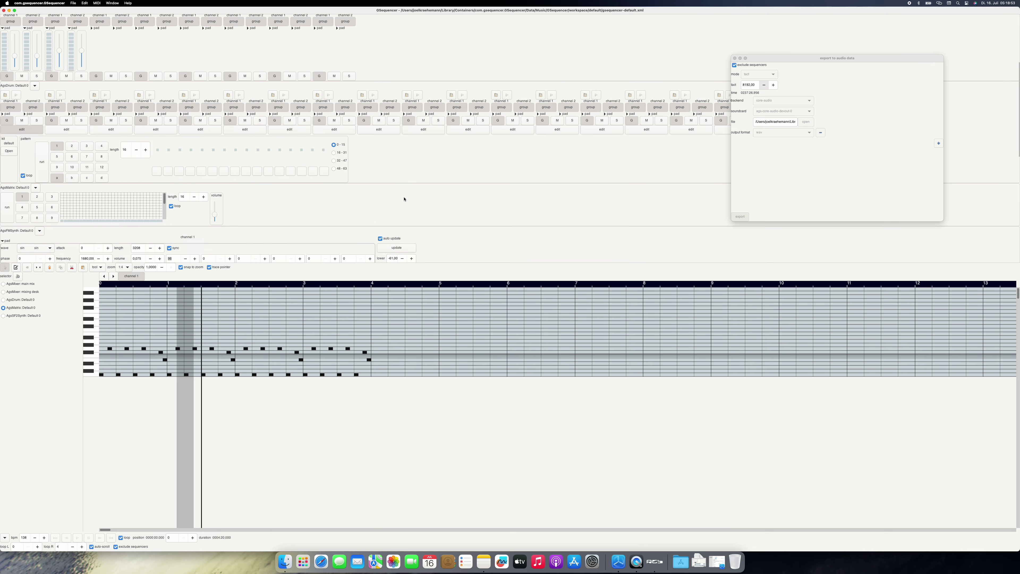
{"action": "scroll", "coordinate": [404, 199], "scroll_direction": "down", "scroll_amount": 1}
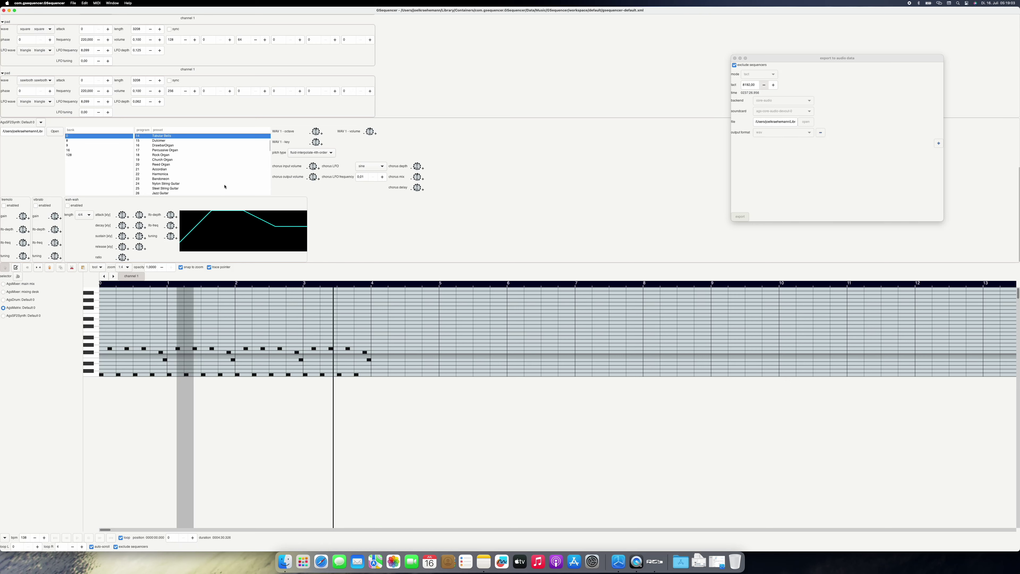
{"action": "scroll", "coordinate": [225, 186], "scroll_direction": "up", "scroll_amount": 5}
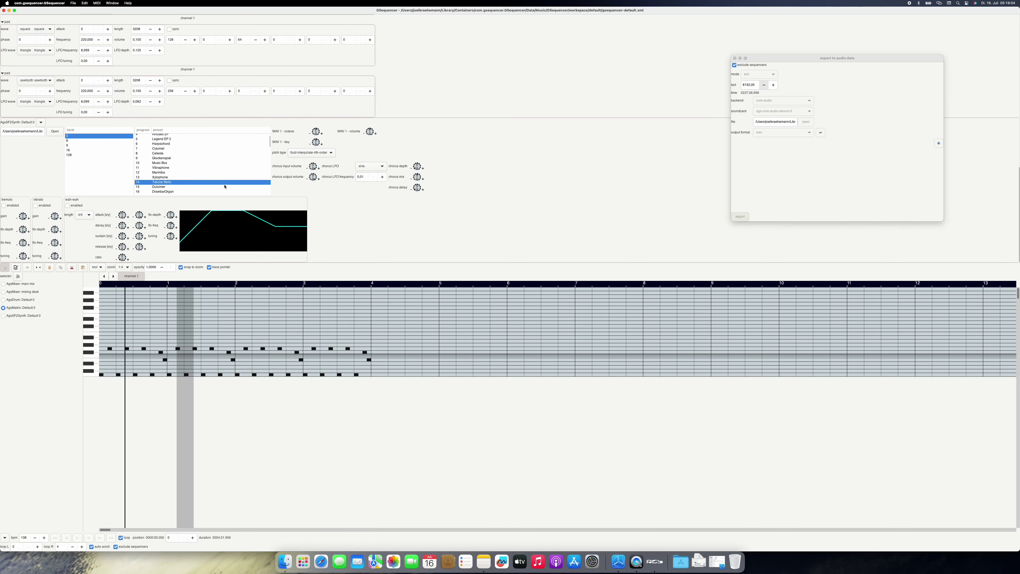
{"action": "left_click", "coordinate": [166, 158]}
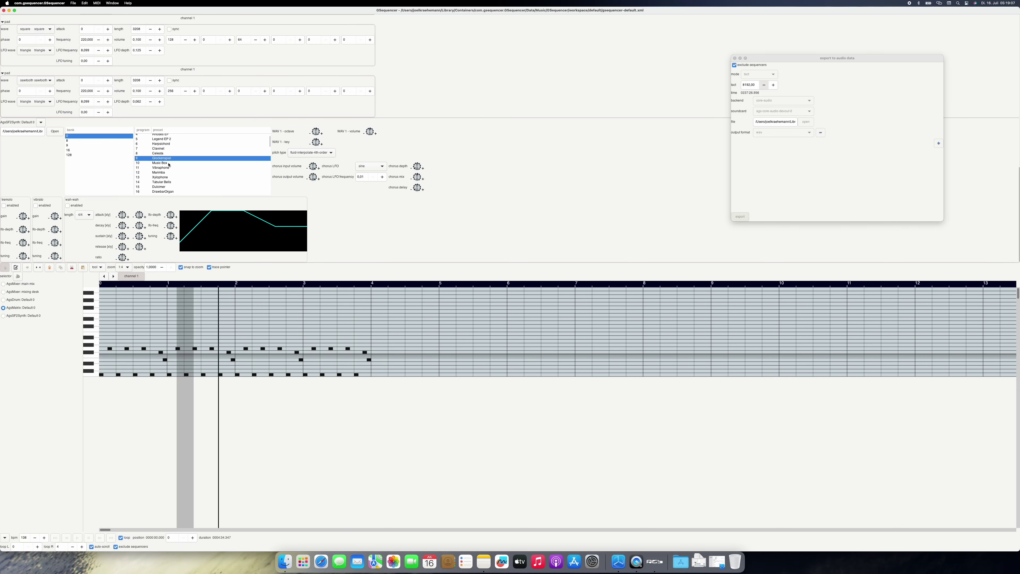
{"action": "left_click", "coordinate": [167, 177]}
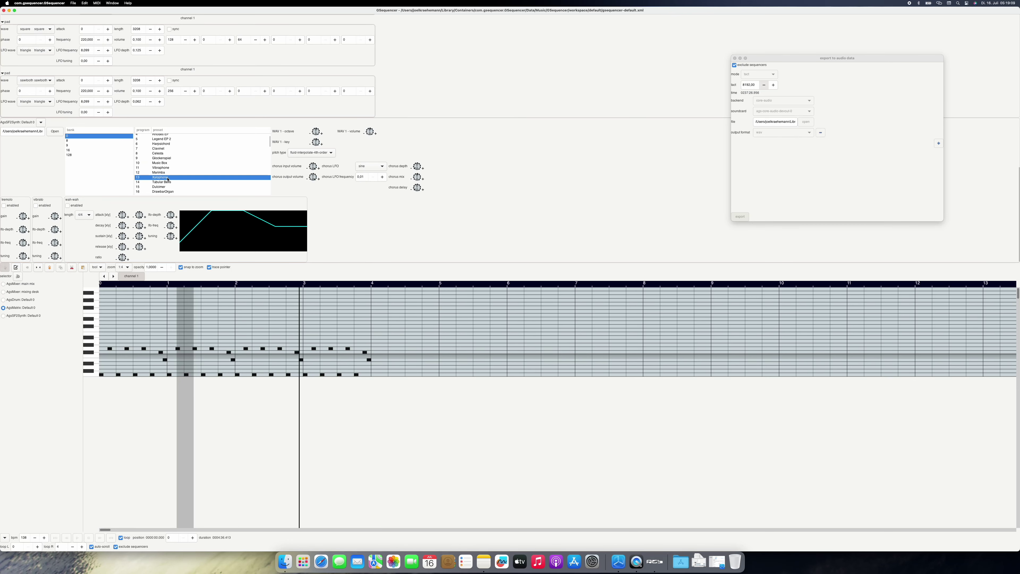
Browse the SF2 synth's preset list and switch the preset to Harp.
{"action": "scroll", "coordinate": [181, 167], "scroll_direction": "up", "scroll_amount": 2}
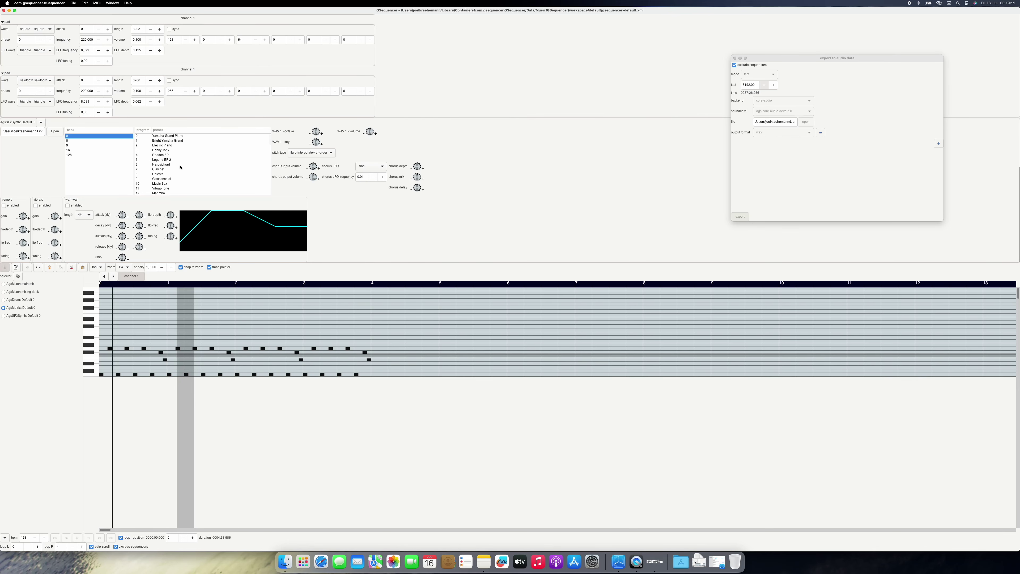
{"action": "scroll", "coordinate": [181, 167], "scroll_direction": "down", "scroll_amount": 5}
{"action": "scroll", "coordinate": [180, 167], "scroll_direction": "down", "scroll_amount": 2}
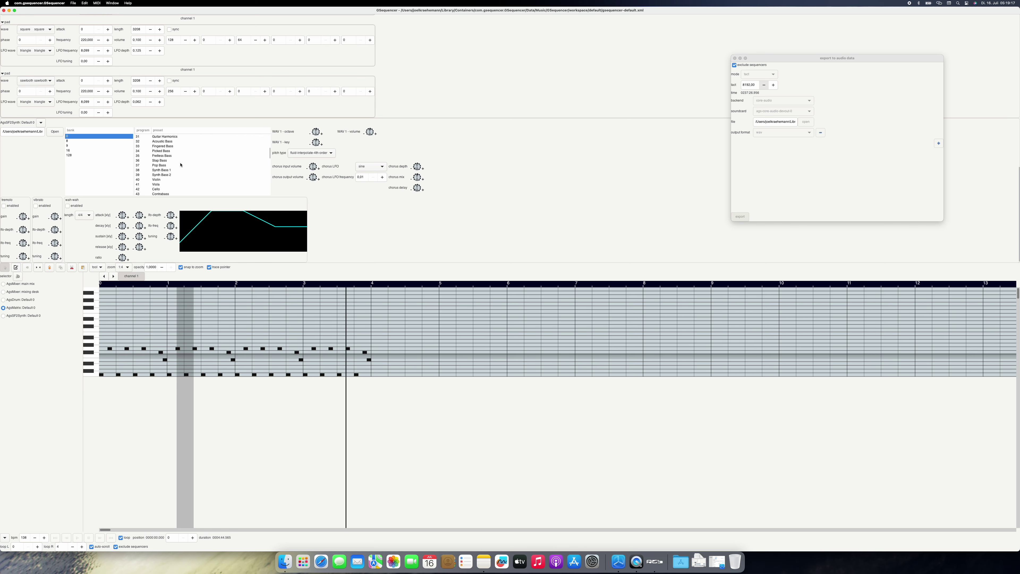
{"action": "scroll", "coordinate": [182, 164], "scroll_direction": "down", "scroll_amount": 3}
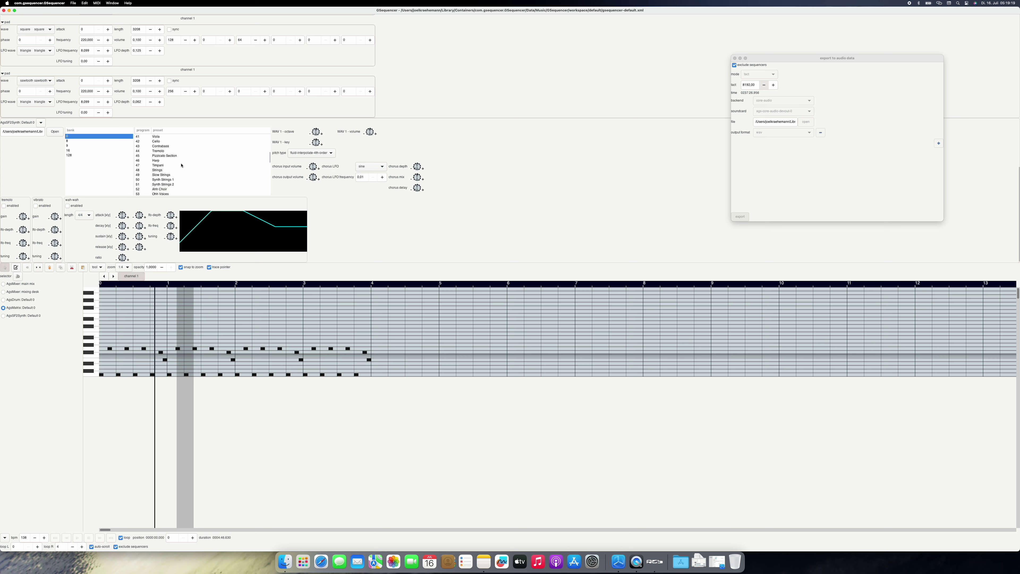
{"action": "left_click", "coordinate": [160, 151]}
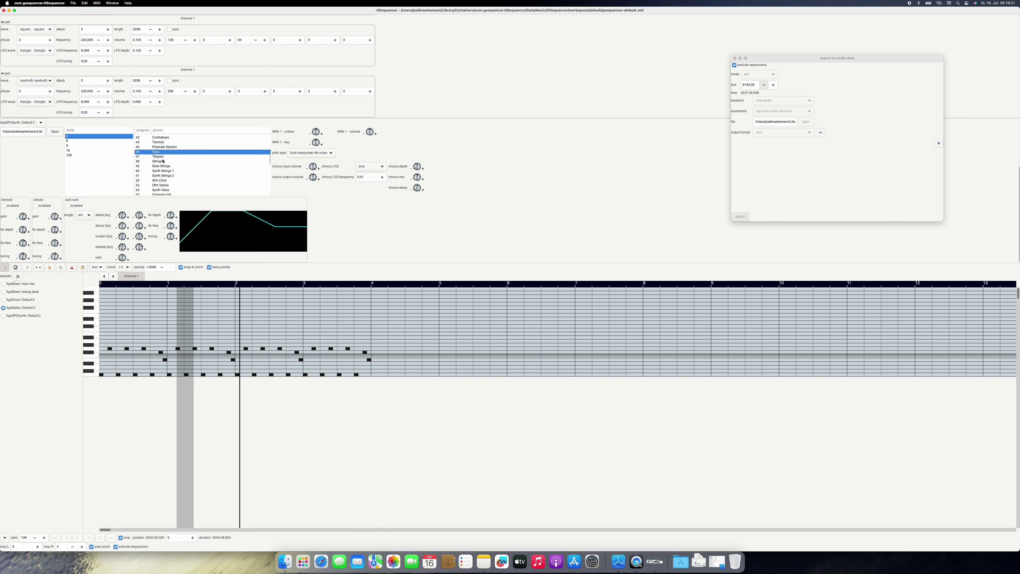
Show the SF2 synth's notes in the notation editor and set its preset to Synth Brass 2 after trying Synth Brass 1.
{"action": "left_click", "coordinate": [39, 315]}
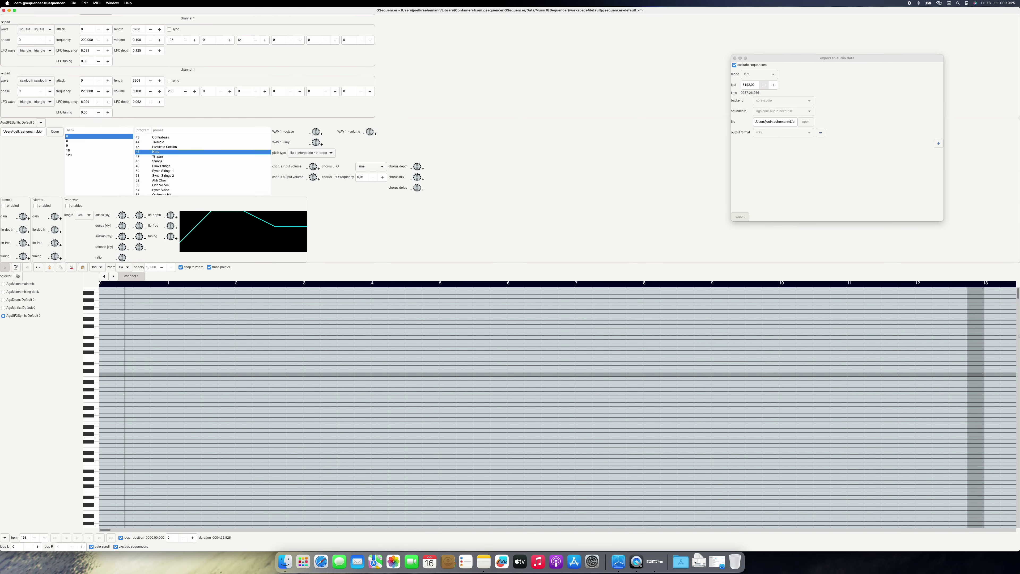
{"action": "left_click_drag", "start_coordinate": [1018, 298], "coordinate": [1017, 406]}
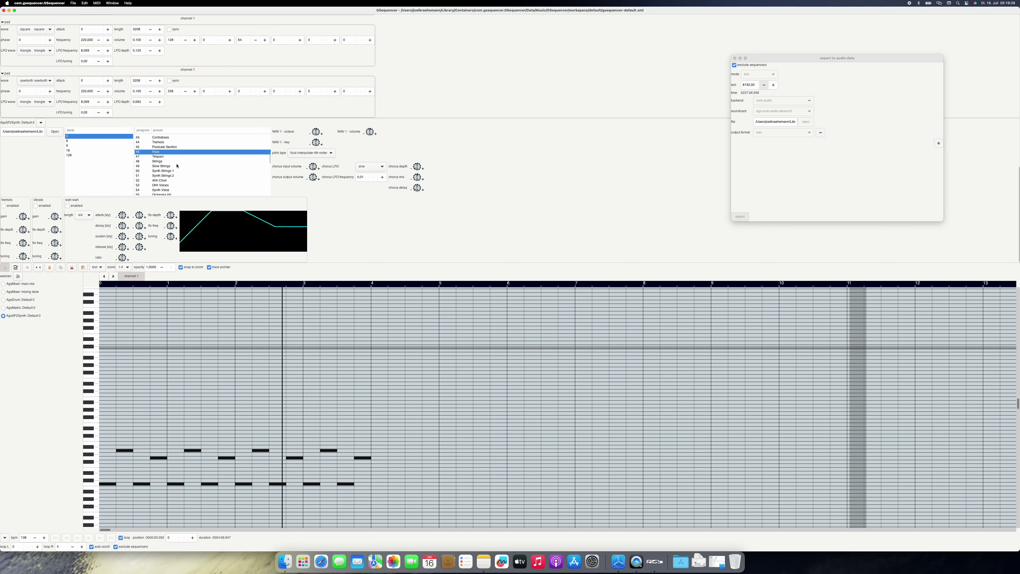
{"action": "scroll", "coordinate": [177, 166], "scroll_direction": "down", "scroll_amount": 3}
{"action": "scroll", "coordinate": [179, 171], "scroll_direction": "down", "scroll_amount": 2}
{"action": "left_click", "coordinate": [154, 152]}
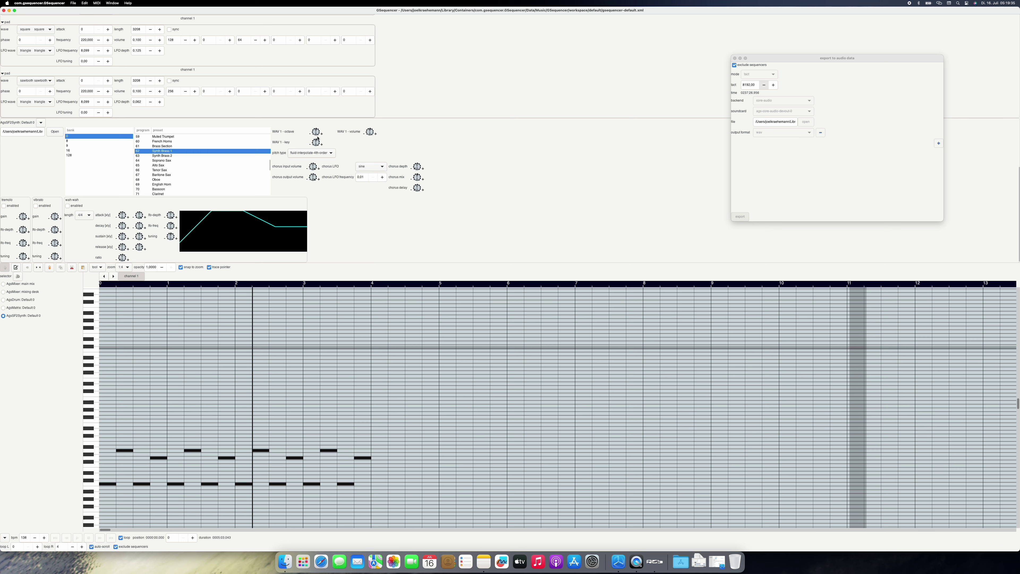
{"action": "left_click", "coordinate": [179, 156]}
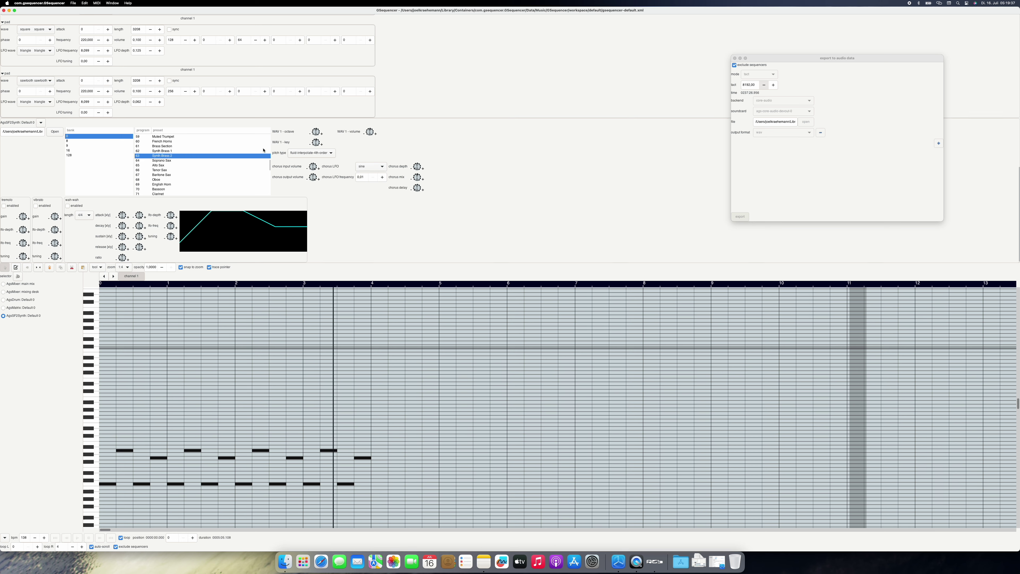